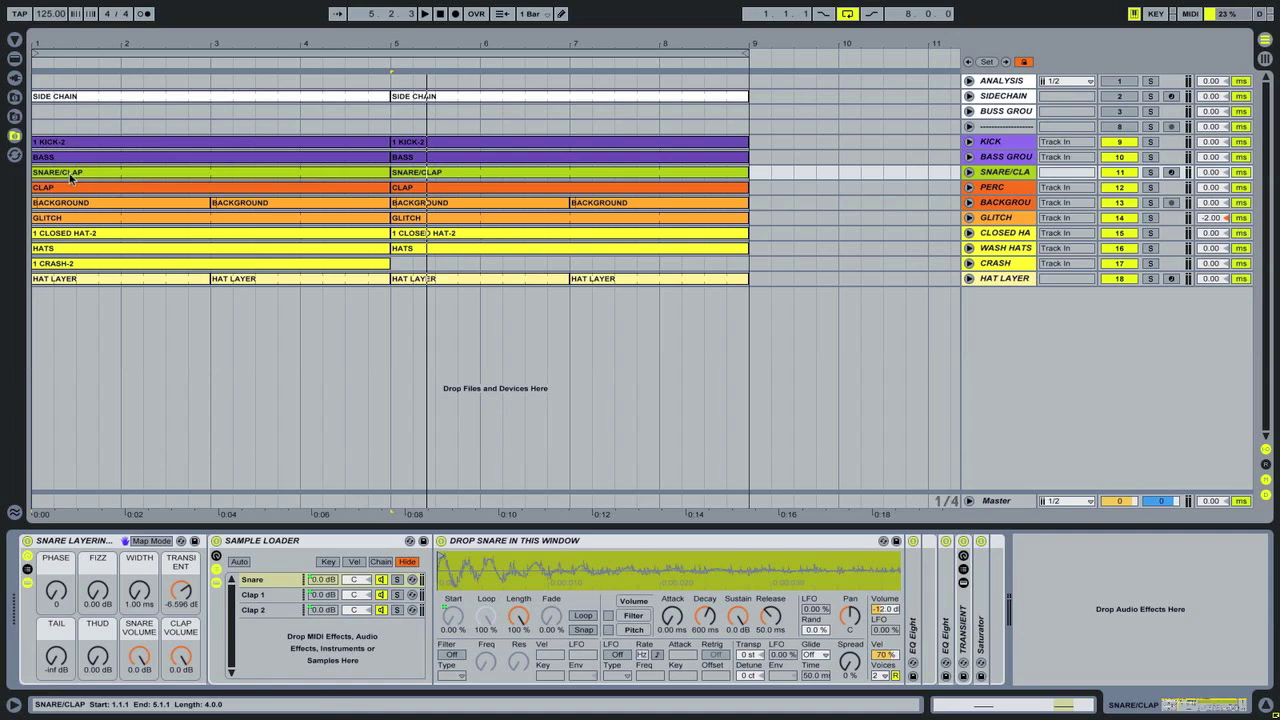
Step: Play the full loop, solo the SNARE/CLAP track and play it on its own
{"action": "key", "text": "space"}
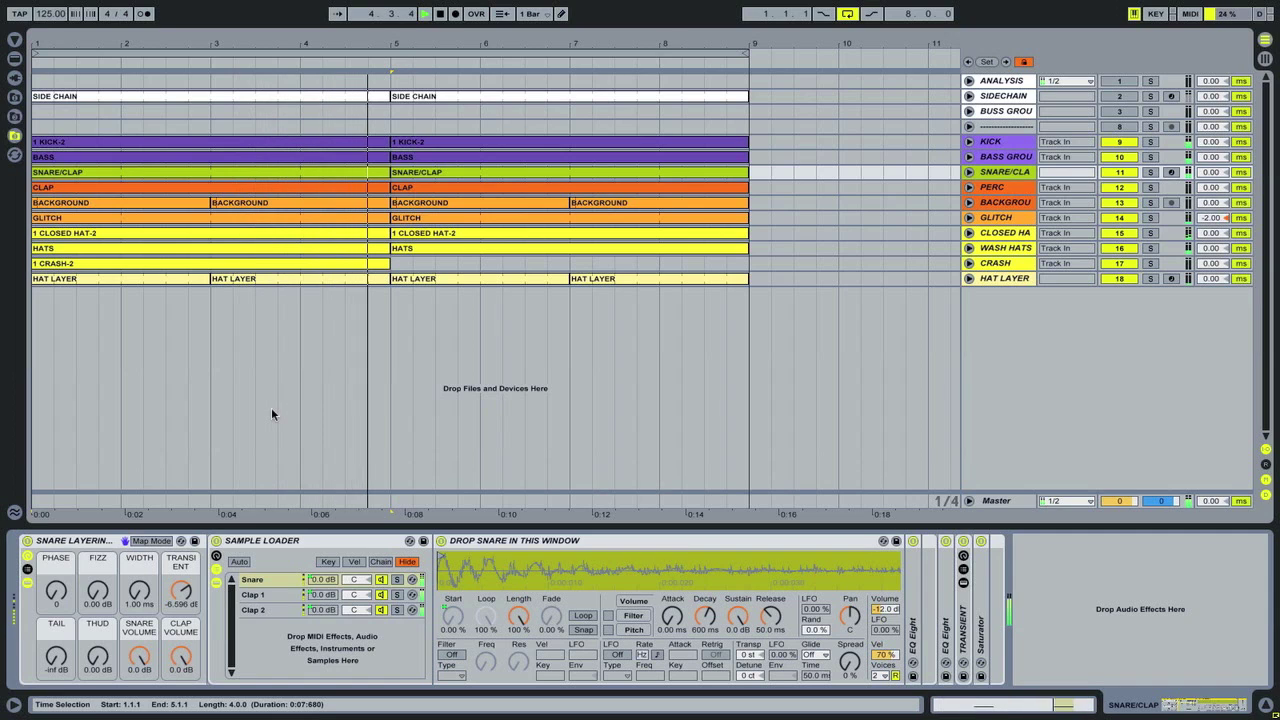
{"action": "key", "text": "space"}
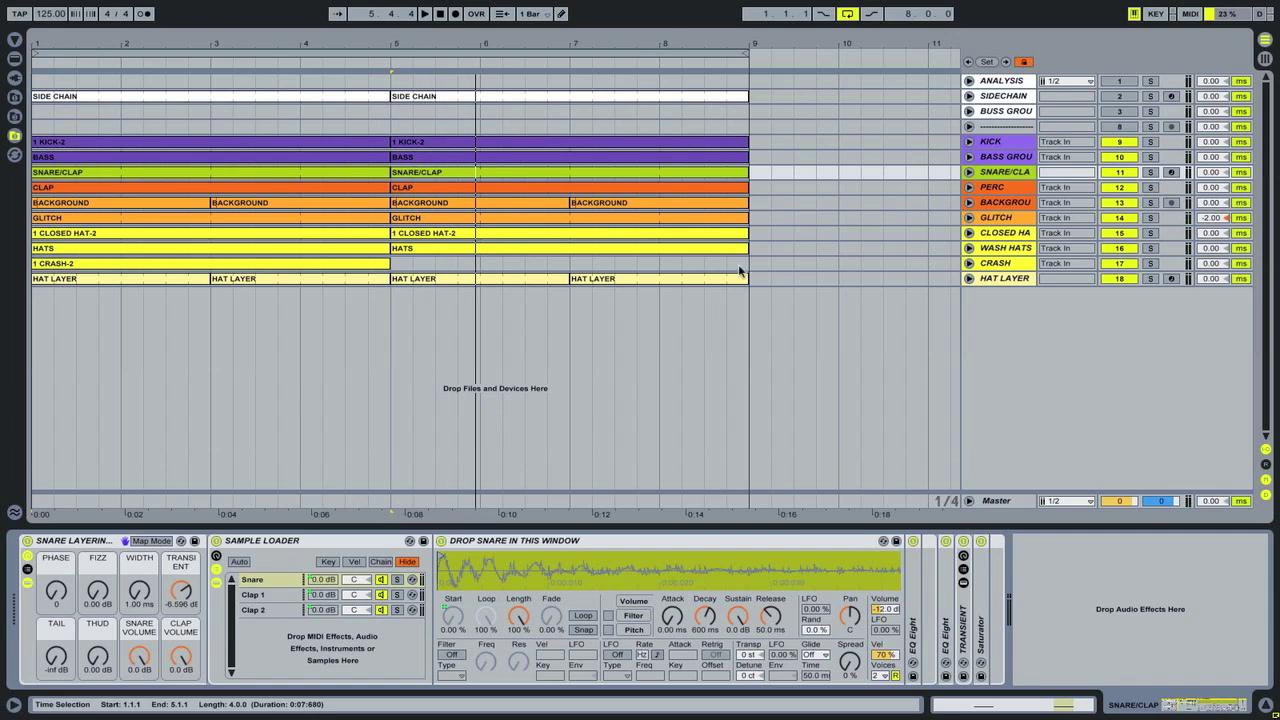
{"action": "left_click", "coordinate": [1150, 172]}
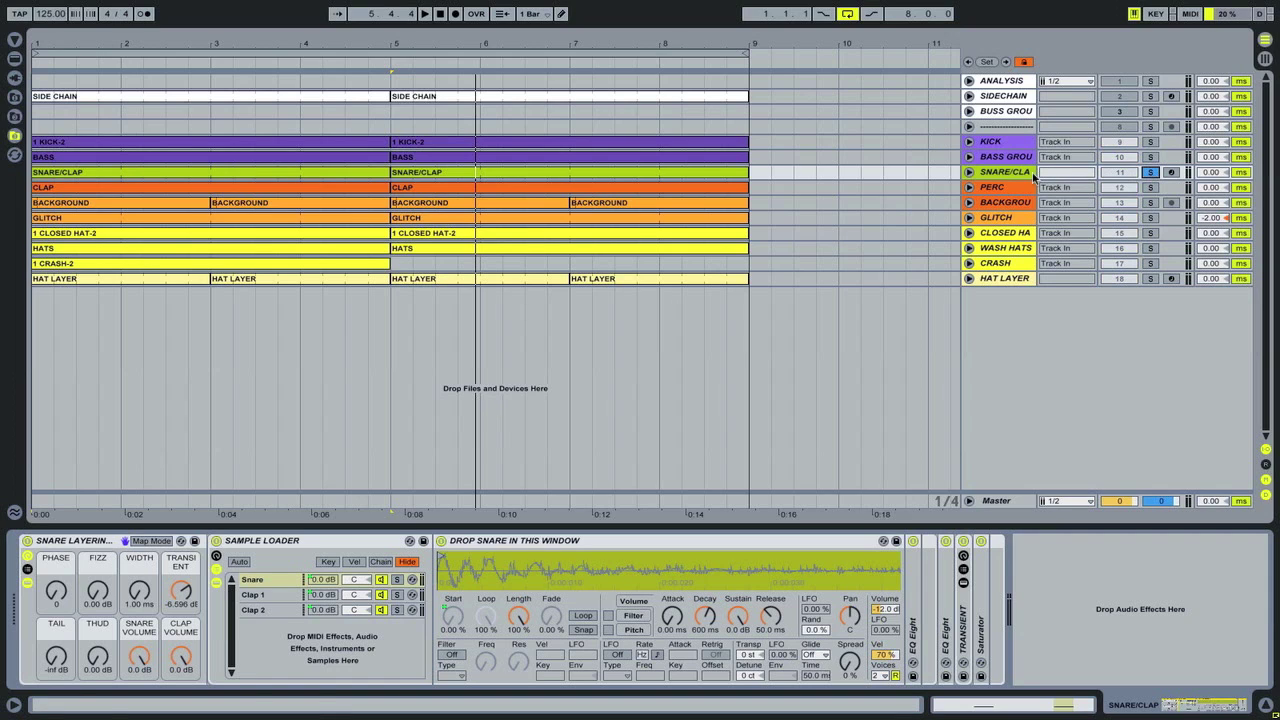
{"action": "key", "text": "space"}
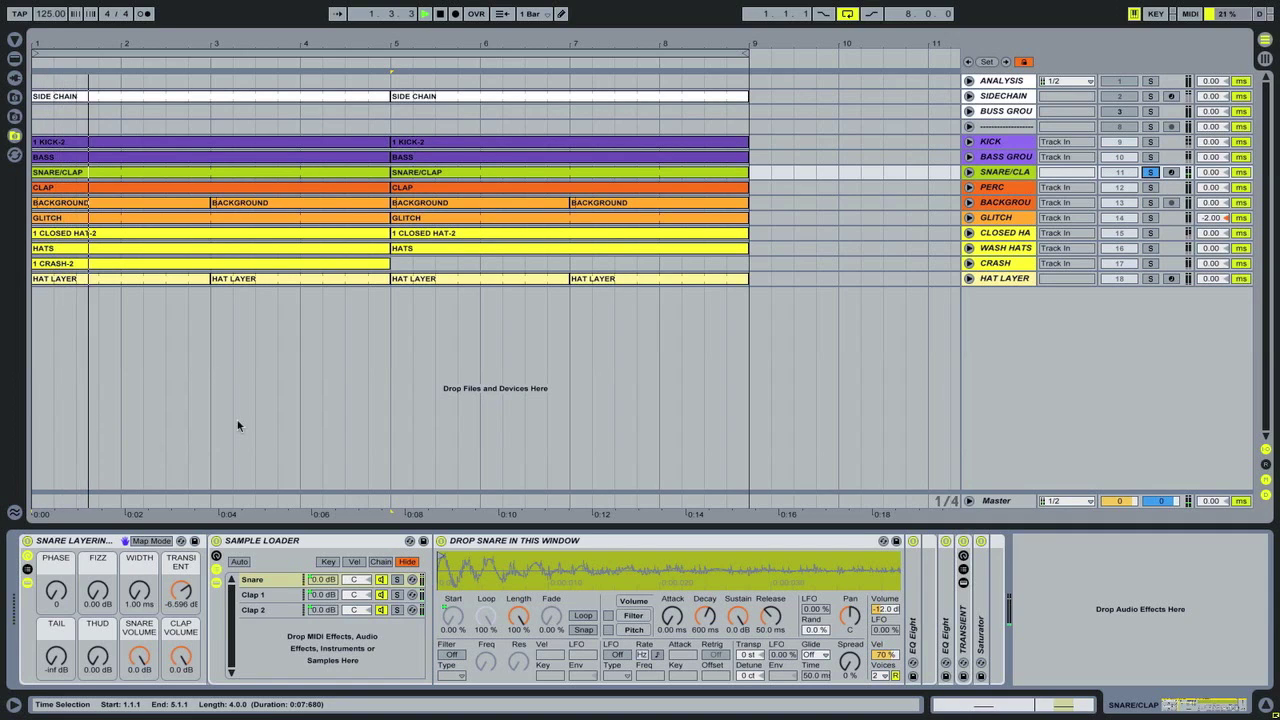
{"action": "key", "text": "space"}
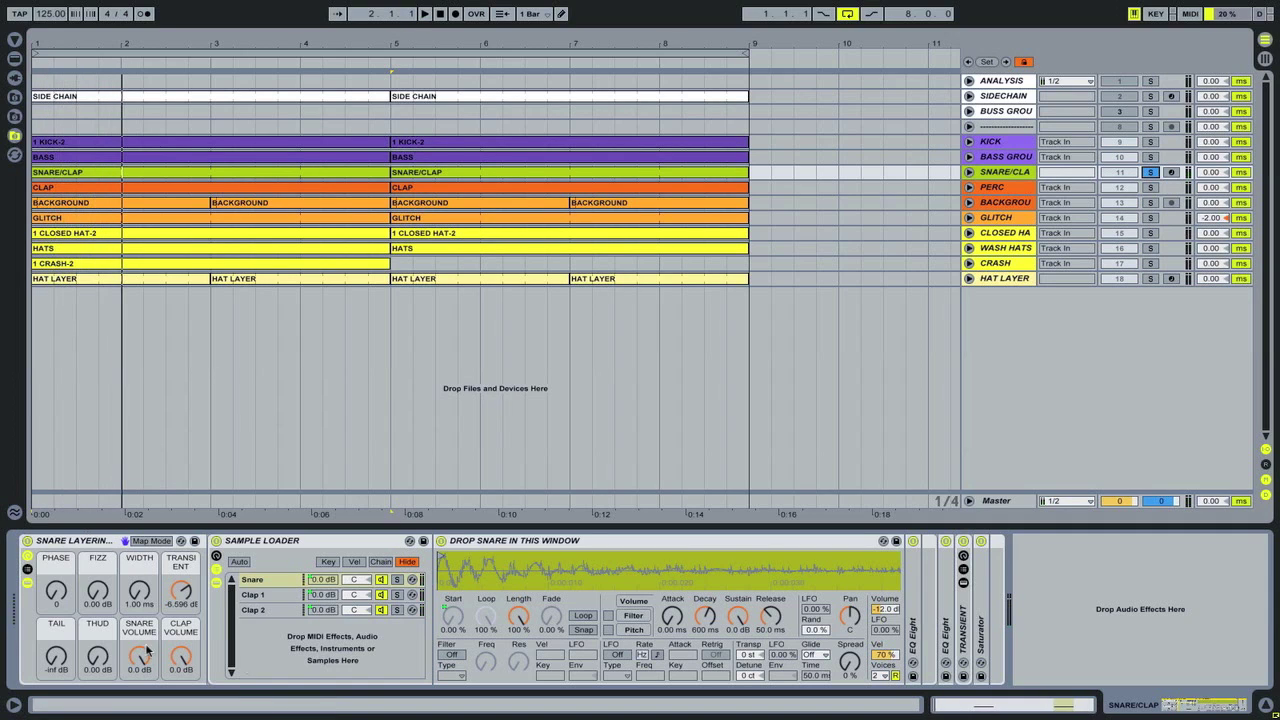
Step: Examine the Snare, Clap 1 and Clap 2 chains of the SAMPLE LOADER rack and their samples
{"action": "left_click", "coordinate": [269, 544]}
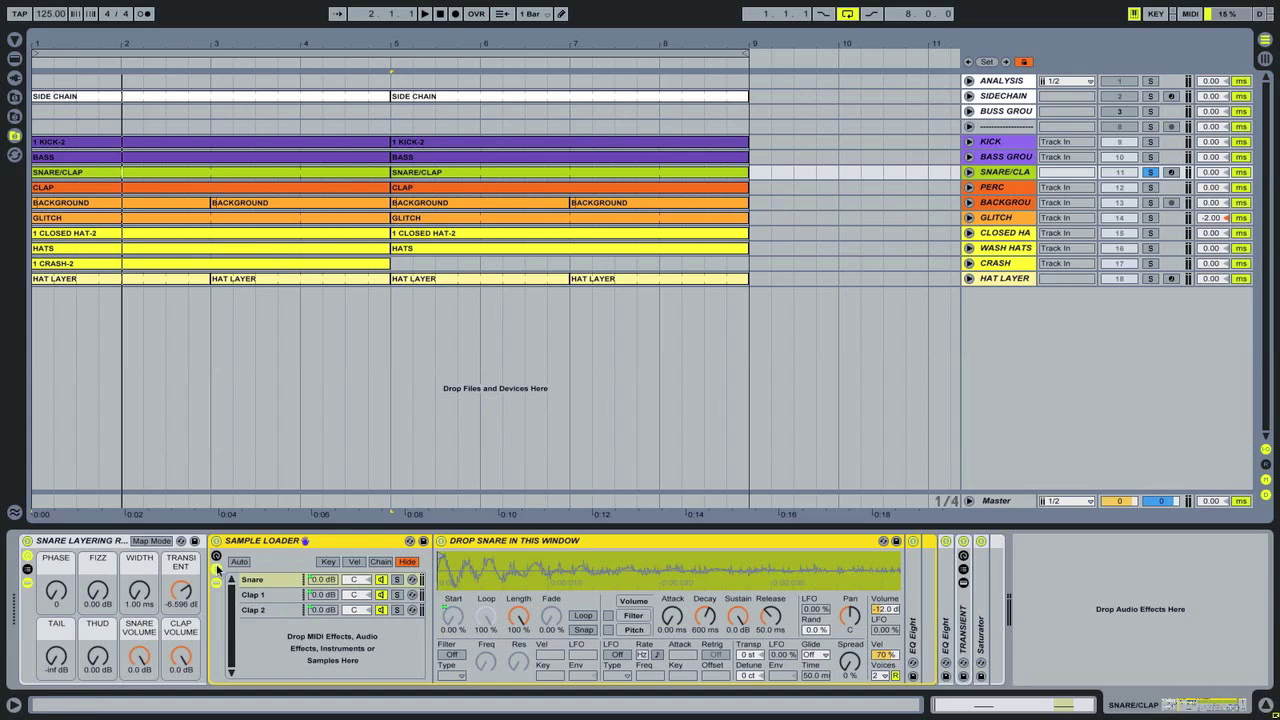
{"action": "left_click", "coordinate": [262, 581]}
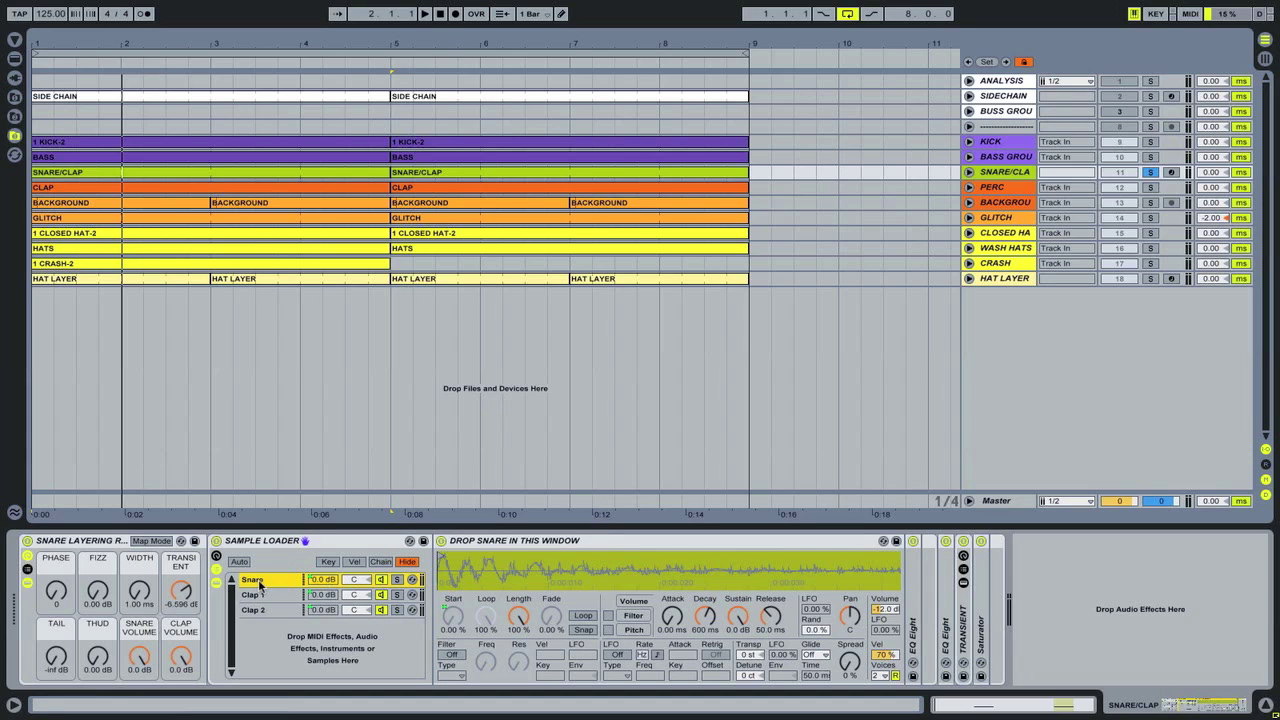
{"action": "left_click", "coordinate": [262, 581]}
{"action": "left_click", "coordinate": [272, 594]}
{"action": "left_click", "coordinate": [272, 610]}
{"action": "left_click", "coordinate": [271, 596]}
{"action": "left_click", "coordinate": [271, 611]}
{"action": "left_click", "coordinate": [268, 597]}
{"action": "left_click", "coordinate": [266, 610]}
{"action": "left_click", "coordinate": [268, 579]}
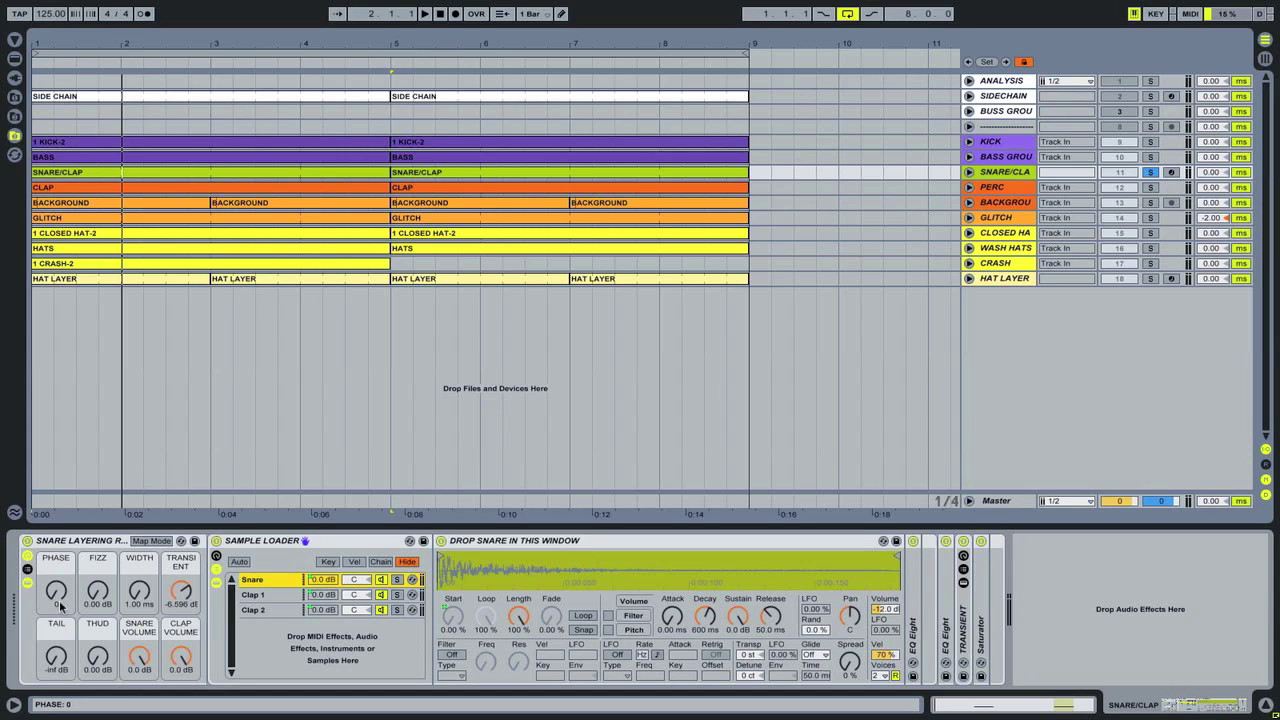
Step: Try out the Phase and Fizz macros on the soloed snare, leaving them at 0 and 0.00 dB
{"action": "mouse_move", "coordinate": [60, 605]}
{"action": "left_mouse_down"}
{"action": "mouse_move", "coordinate": [60, 580]}
{"action": "mouse_move", "coordinate": [62, 606]}
{"action": "left_mouse_up"}
{"action": "left_click", "coordinate": [59, 592]}
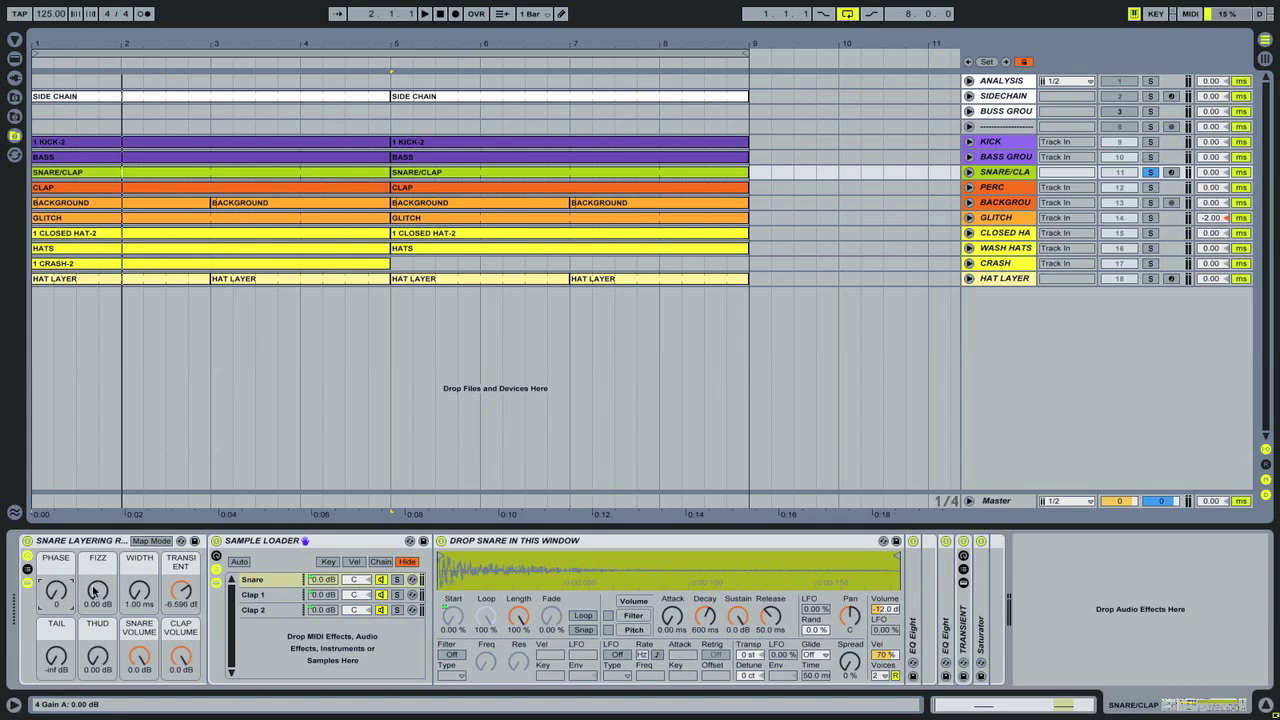
{"action": "key", "text": "space"}
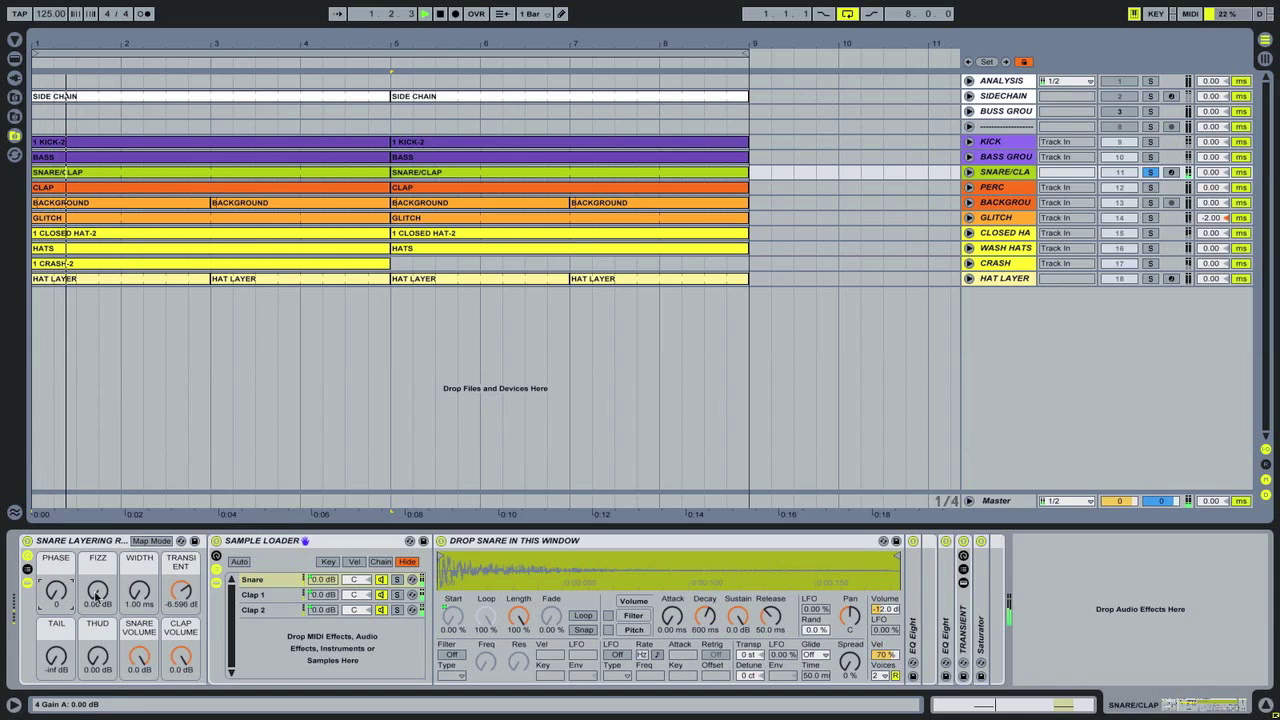
{"action": "mouse_move", "coordinate": [96, 597]}
{"action": "left_mouse_down"}
{"action": "mouse_move", "coordinate": [96, 562]}
{"action": "mouse_move", "coordinate": [96, 600]}
{"action": "left_mouse_up"}
{"action": "key", "text": "space"}
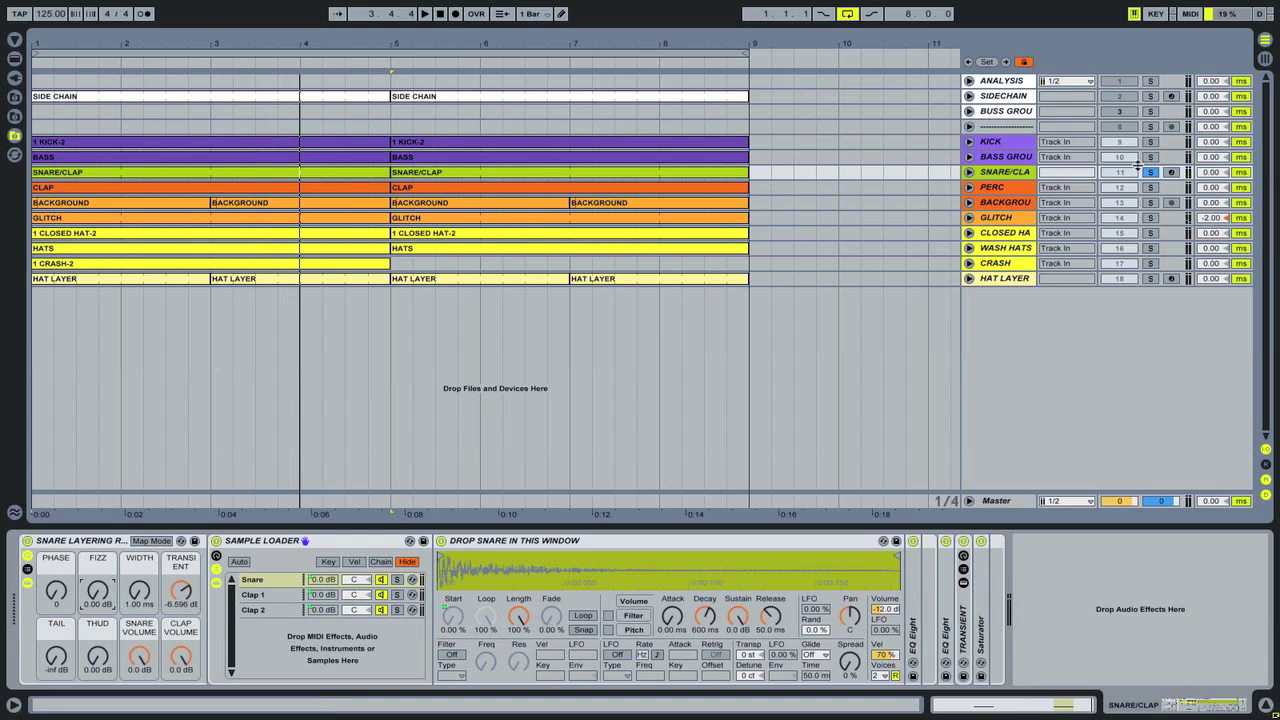
Step: Unsolo the SNARE/CLAP track and set the Fizz macro to 0.57 dB while the full mix plays
{"action": "left_click", "coordinate": [1149, 172]}
{"action": "key", "text": "space"}
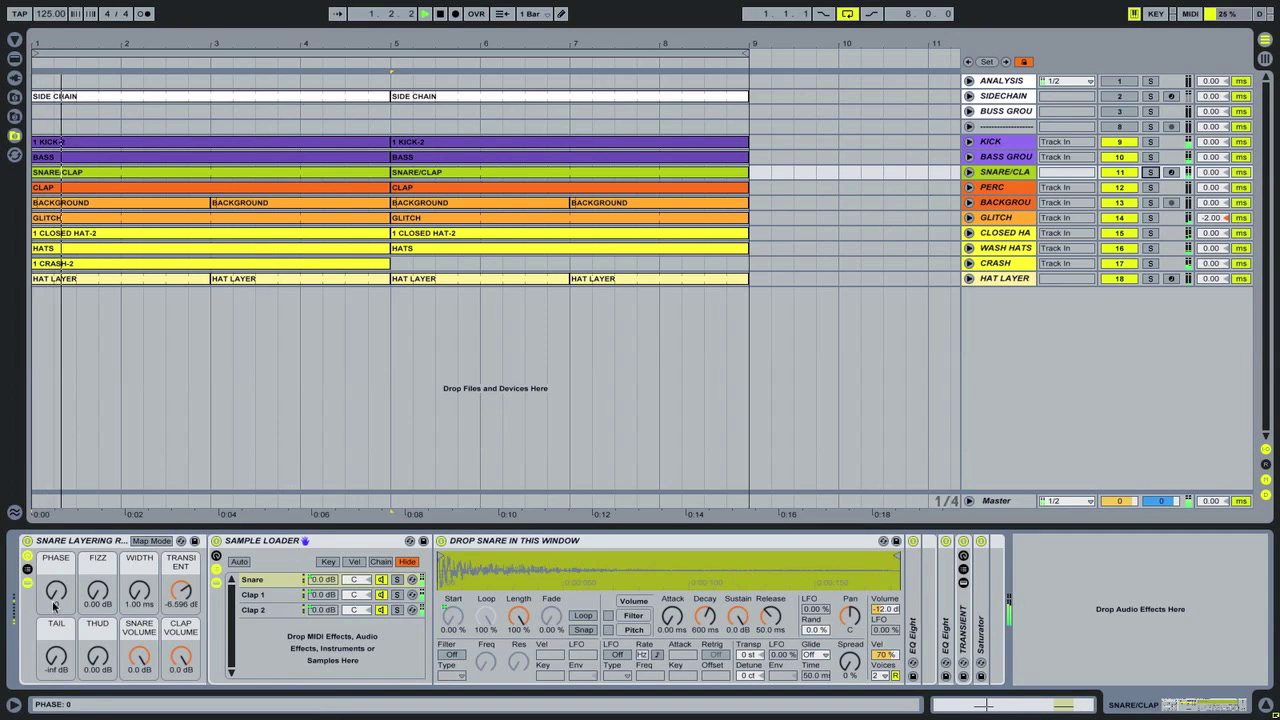
{"action": "mouse_move", "coordinate": [97, 590]}
{"action": "left_mouse_down"}
{"action": "mouse_move", "coordinate": [97, 554]}
{"action": "mouse_move", "coordinate": [97, 586]}
{"action": "left_mouse_up"}
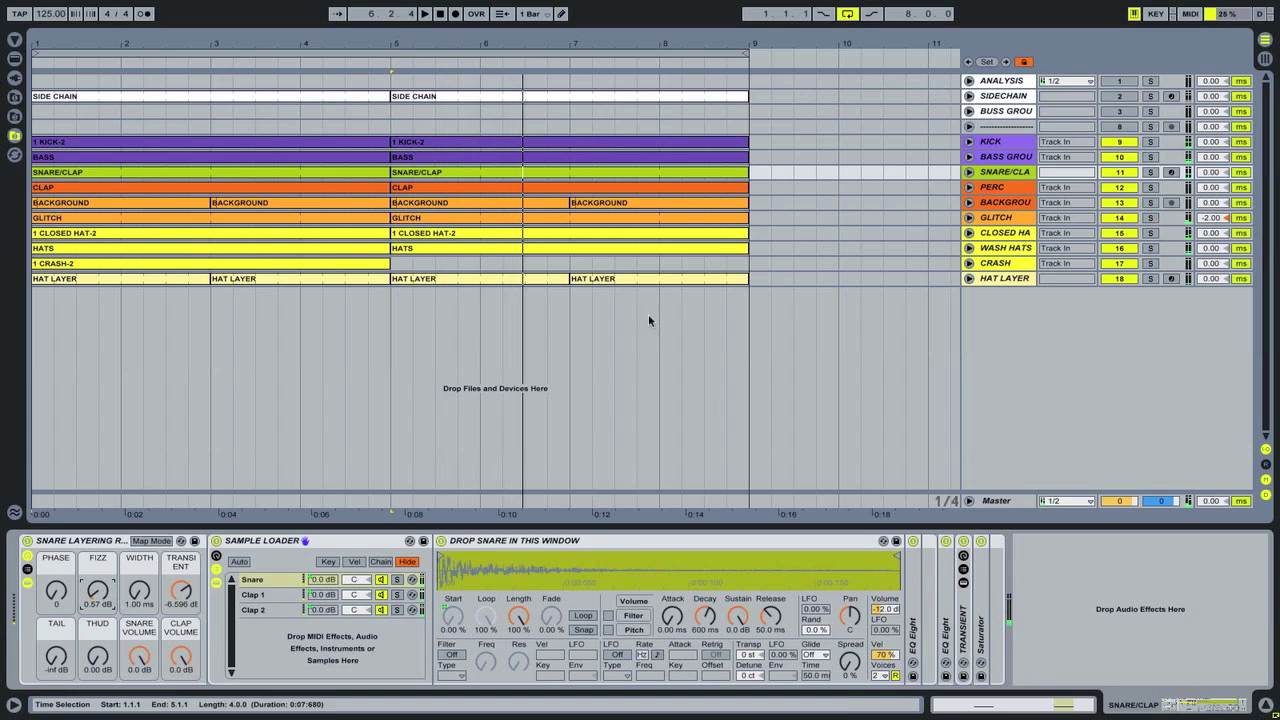
Step: Solo the SNARE/CLAP track and audition the Width macro, raising it to 11.6 ms and returning it to 1.00 ms
{"action": "left_click", "coordinate": [1150, 172]}
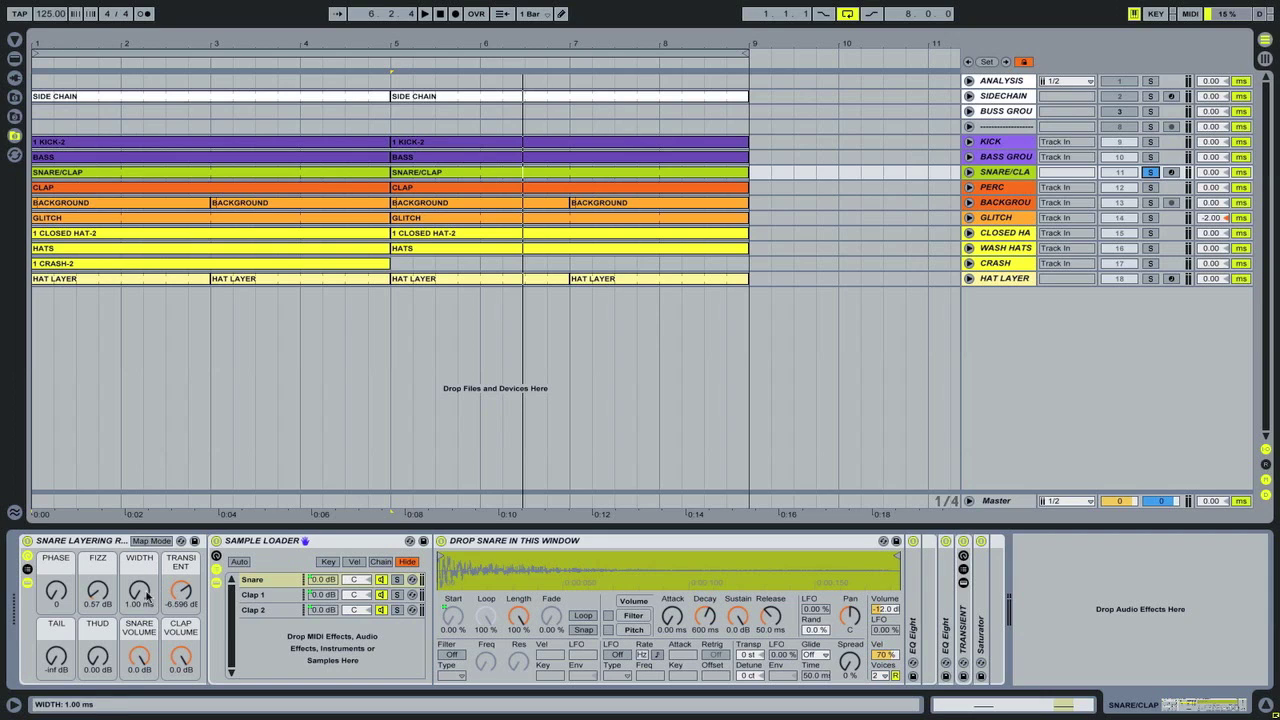
{"action": "left_click_drag", "start_coordinate": [146, 596], "coordinate": [146, 564]}
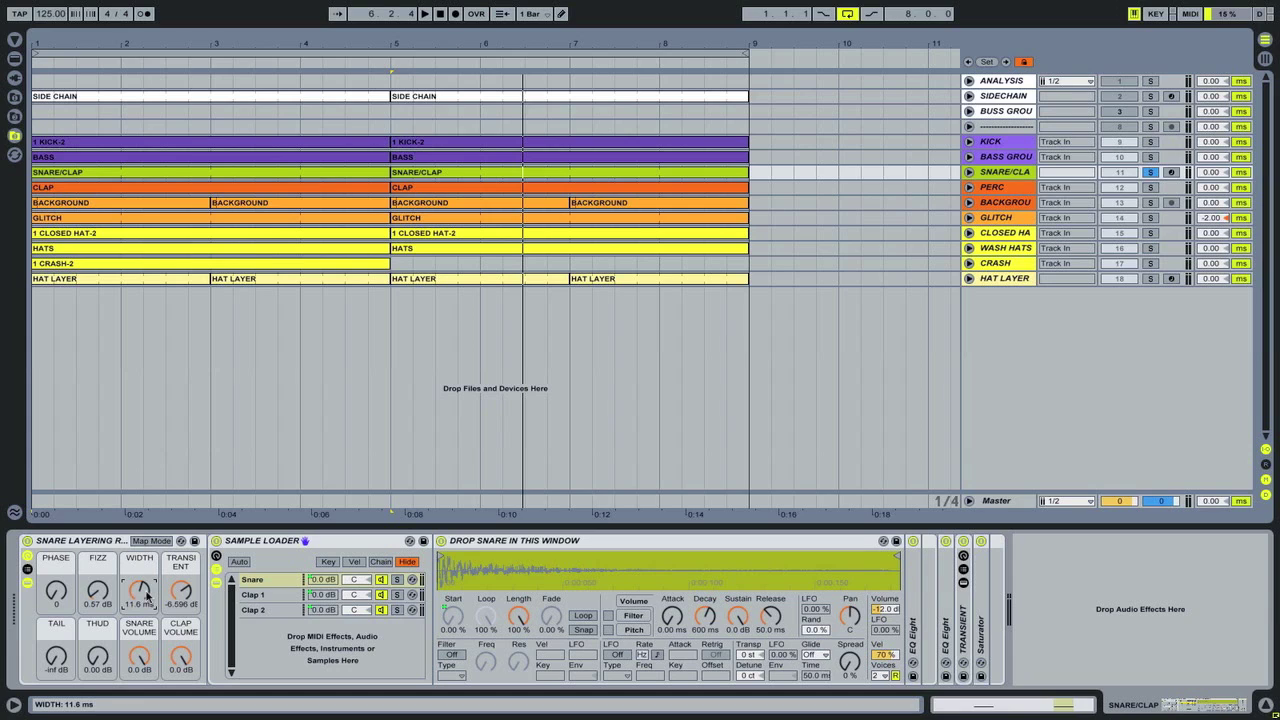
{"action": "left_click_drag", "start_coordinate": [146, 594], "coordinate": [146, 622]}
{"action": "key", "text": "space"}
{"action": "left_click_drag", "start_coordinate": [146, 622], "coordinate": [145, 597]}
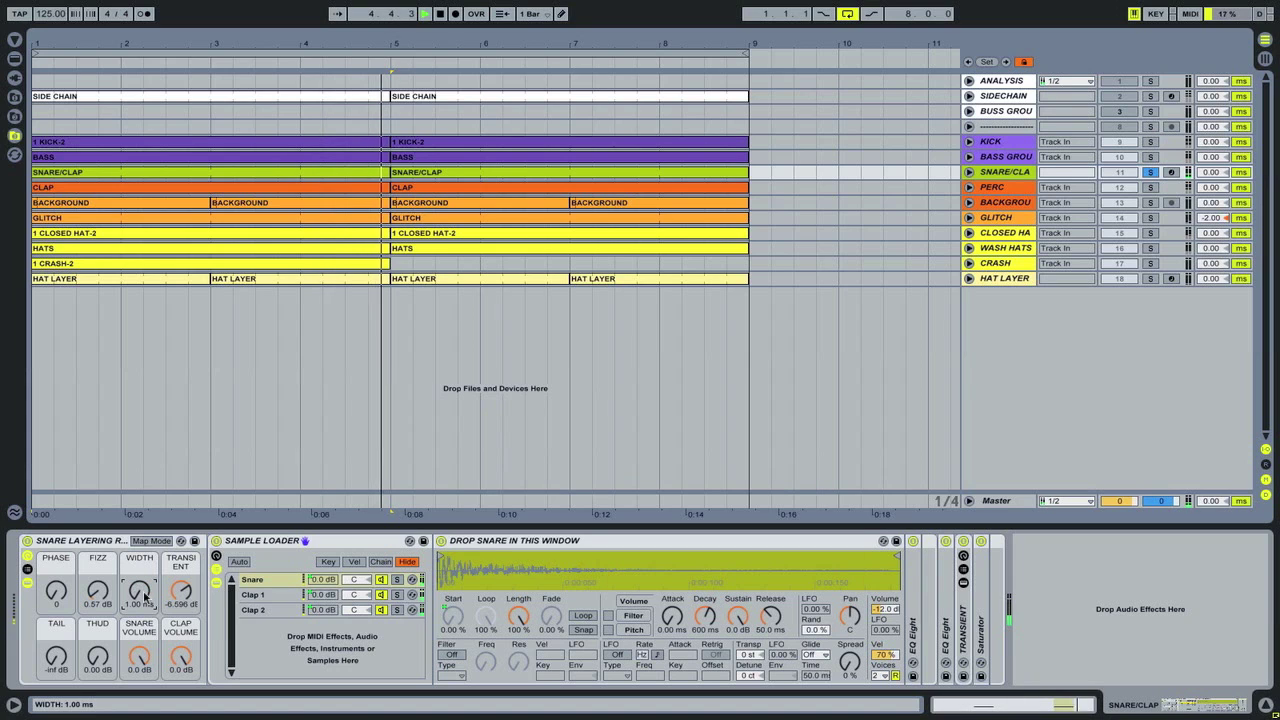
Step: Unsolo the SNARE/CLAP track and audition the Width macro in the full mix, leaving it at 1.00 ms
{"action": "left_click", "coordinate": [1151, 173]}
{"action": "left_click", "coordinate": [1151, 175]}
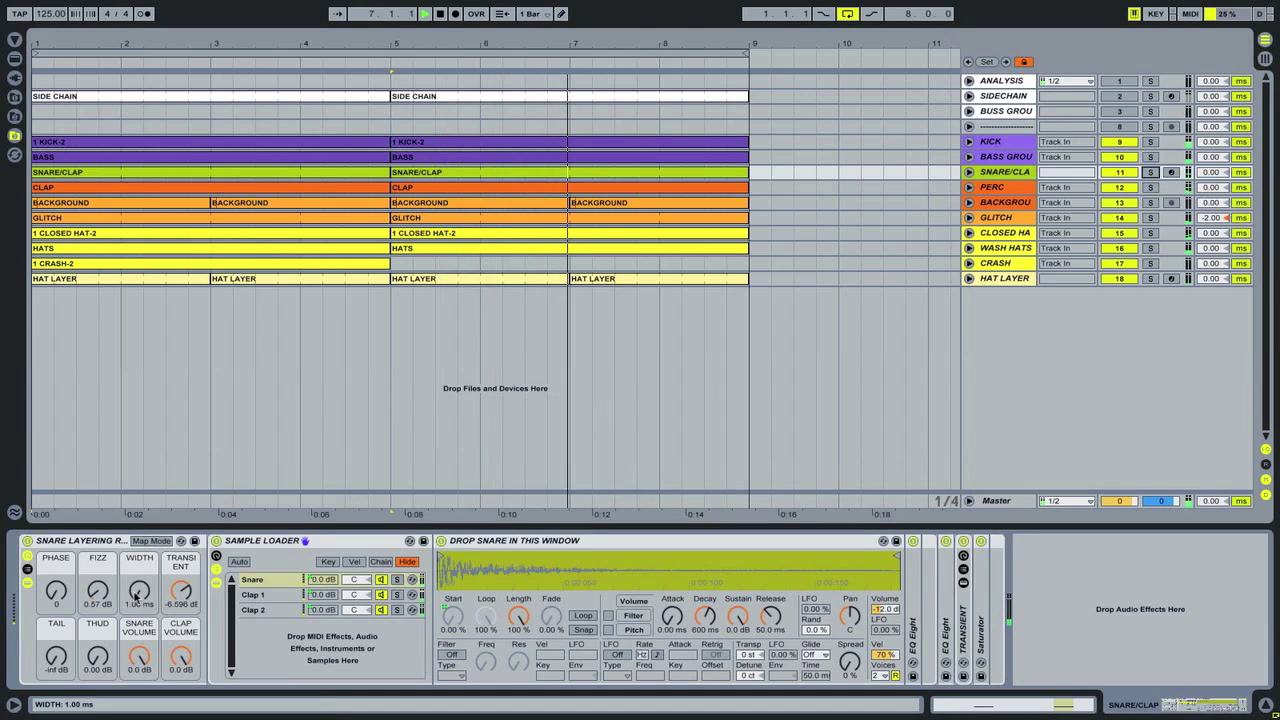
{"action": "mouse_move", "coordinate": [137, 597]}
{"action": "left_mouse_down"}
{"action": "mouse_move", "coordinate": [137, 583]}
{"action": "mouse_move", "coordinate": [137, 605]}
{"action": "left_mouse_up"}
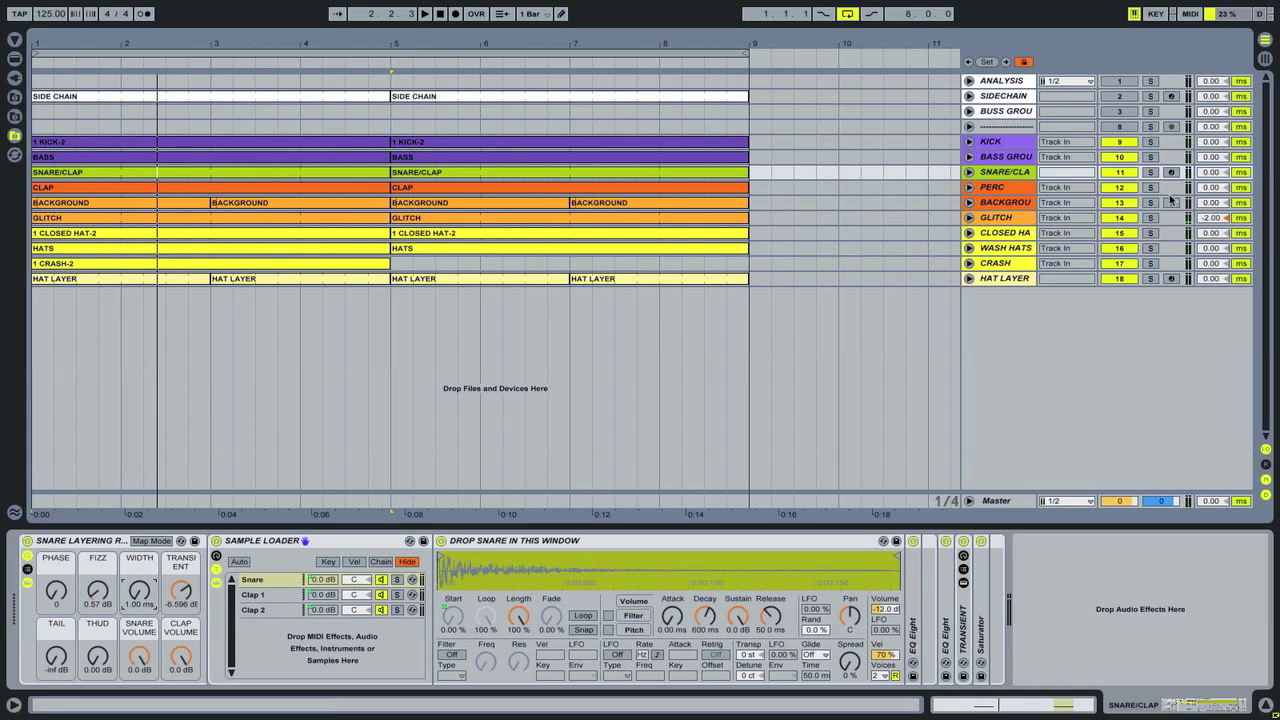
Step: Solo the SNARE/CLAP track and lower the Transient macro to -inf dB
{"action": "left_click", "coordinate": [1150, 172]}
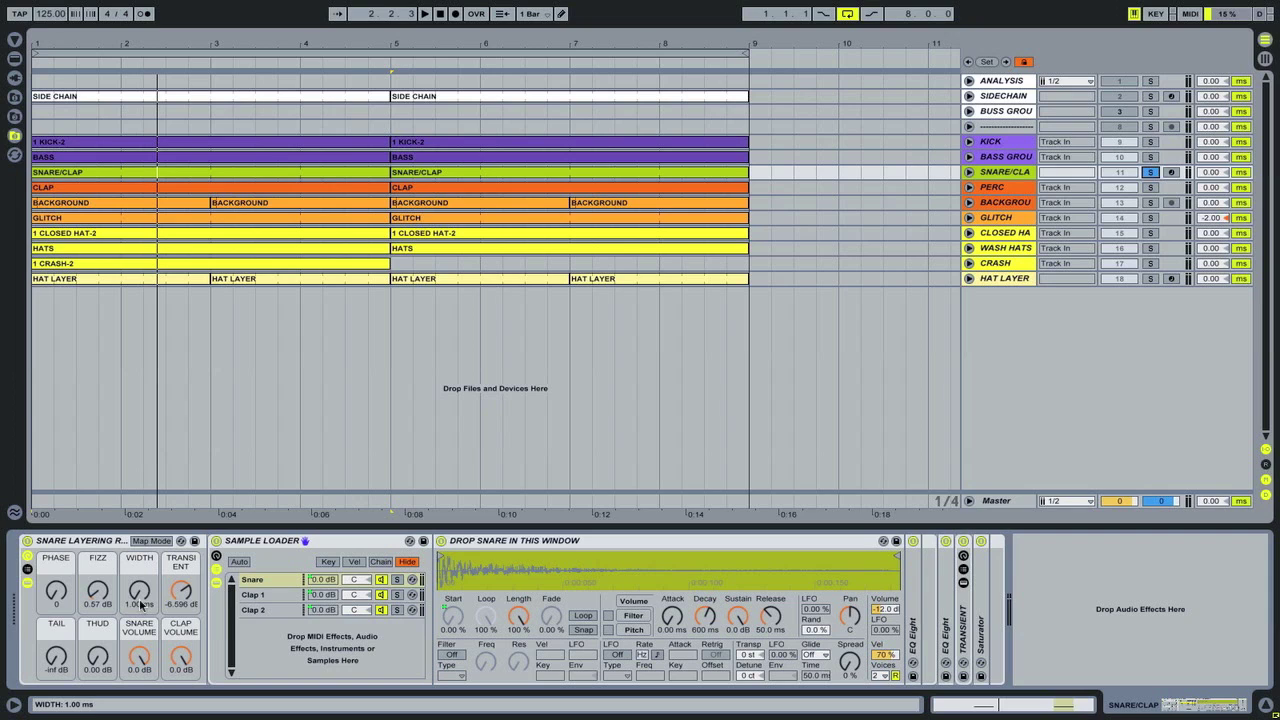
{"action": "left_click_drag", "start_coordinate": [181, 590], "coordinate": [181, 618]}
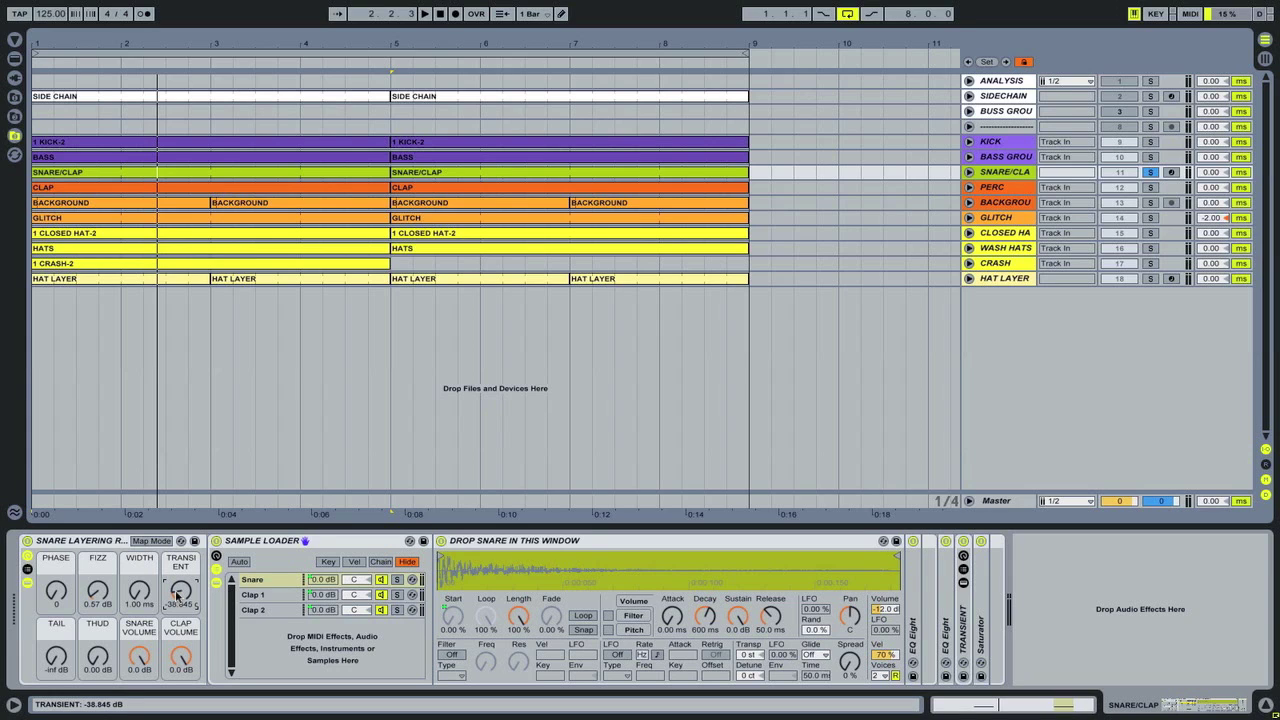
{"action": "left_click_drag", "start_coordinate": [177, 594], "coordinate": [177, 597]}
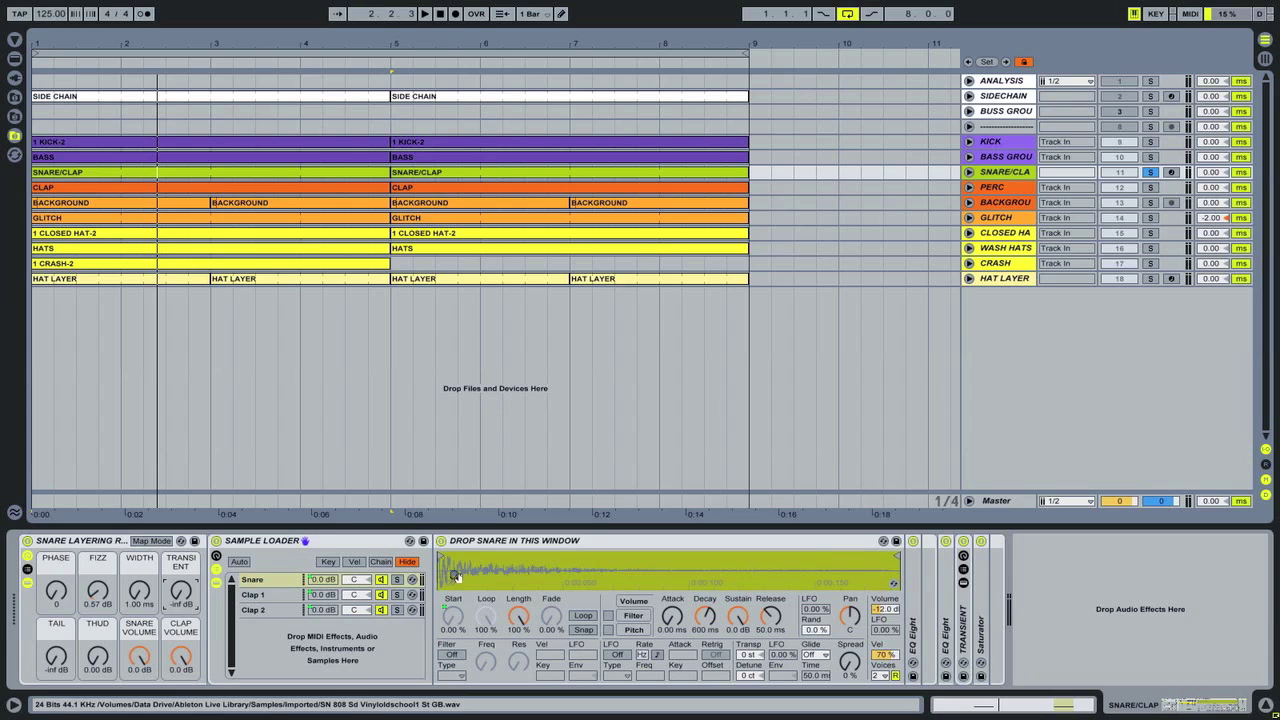
Step: Inspect the attack at the start of the snare sample's waveform up close
{"action": "scroll", "coordinate": [445, 570], "scroll_direction": "up", "scroll_amount": 5}
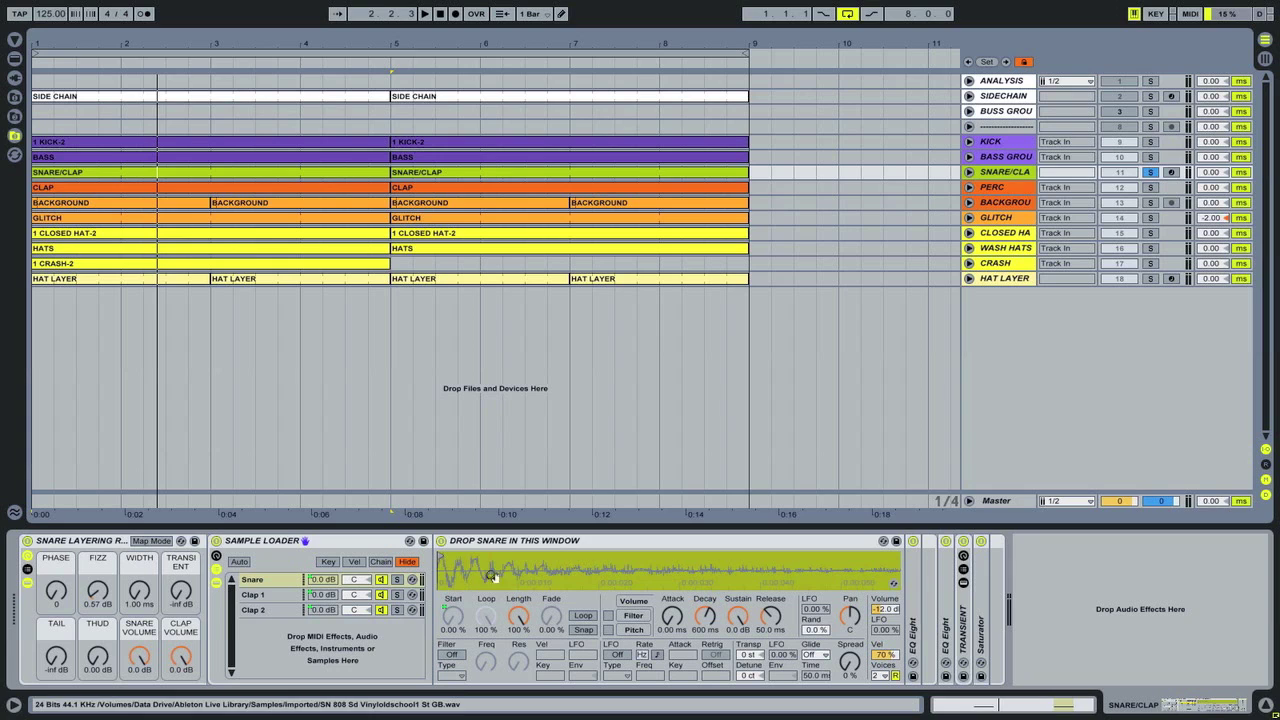
{"action": "scroll", "coordinate": [460, 568], "scroll_direction": "up", "scroll_amount": 3}
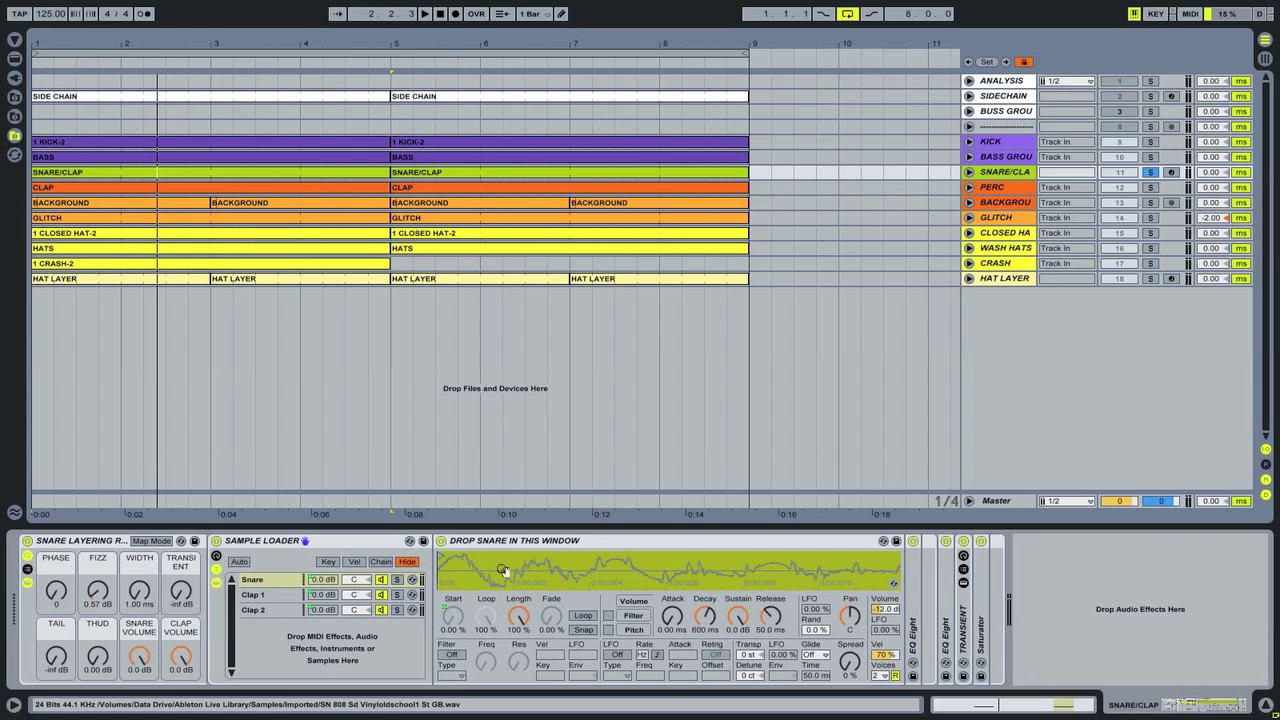
{"action": "scroll", "coordinate": [480, 570], "scroll_direction": "down", "scroll_amount": 5}
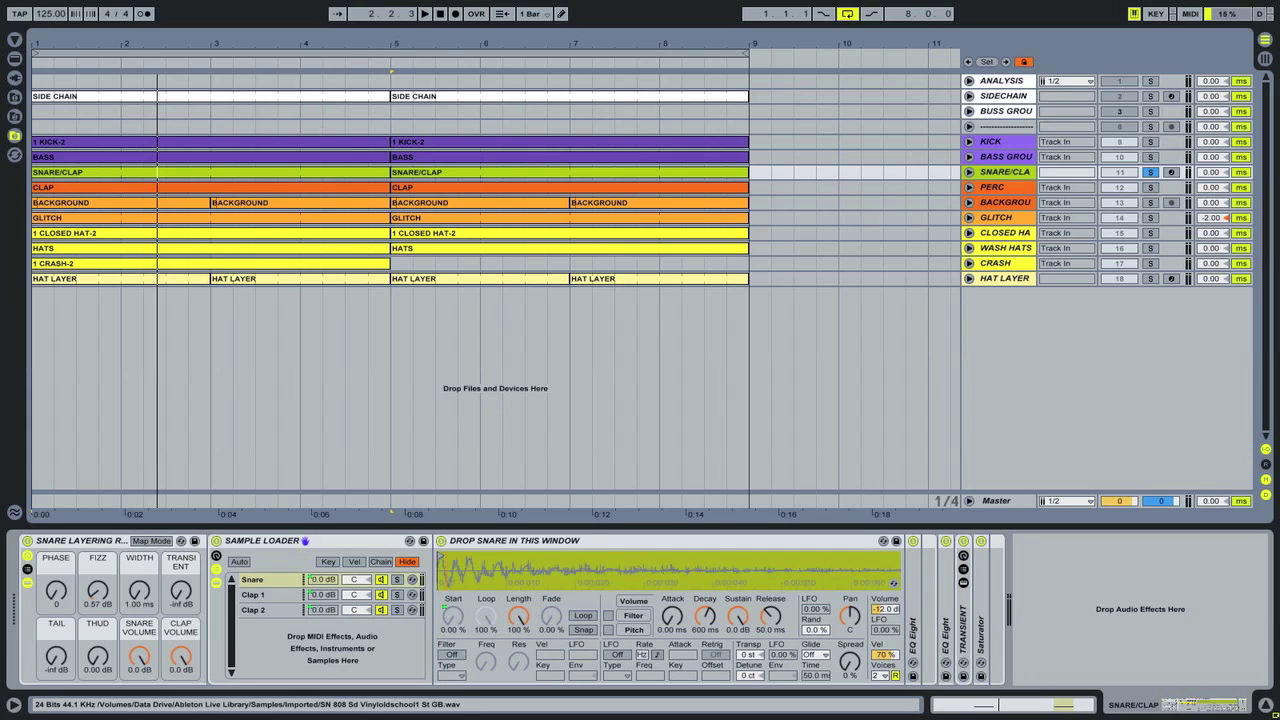
Step: Audition the Transient macro on the soloed snare, switching to the Session mixer to watch levels, and return it to -inf dB
{"action": "key", "text": "space"}
{"action": "mouse_move", "coordinate": [161, 587]}
{"action": "left_mouse_down"}
{"action": "mouse_move", "coordinate": [161, 532]}
{"action": "mouse_move", "coordinate": [161, 587]}
{"action": "left_mouse_up"}
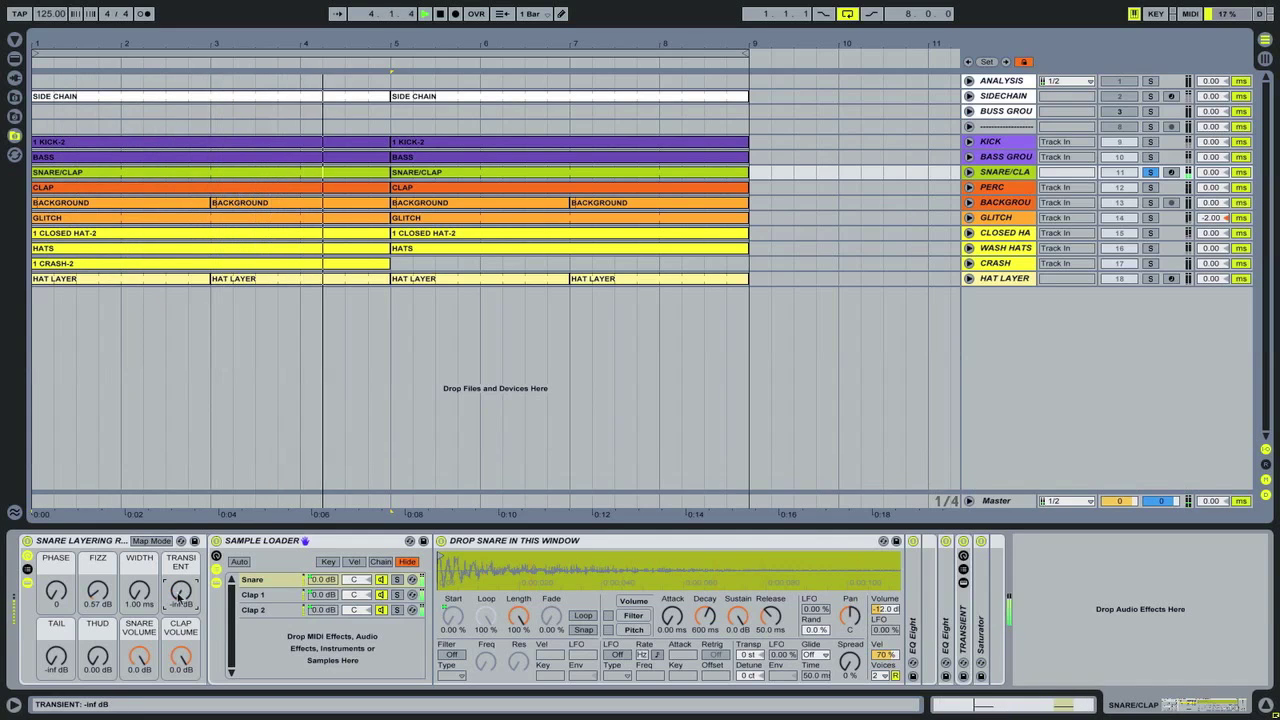
{"action": "key", "text": "Tab"}
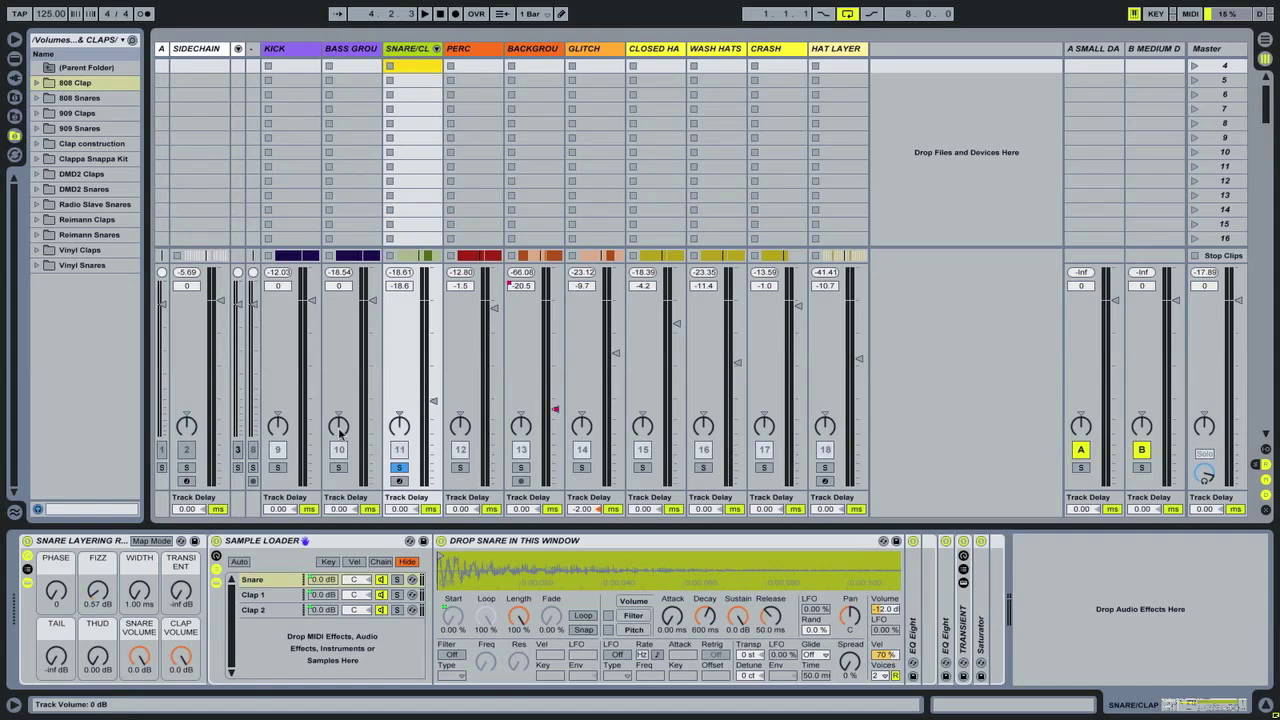
{"action": "key", "text": "space"}
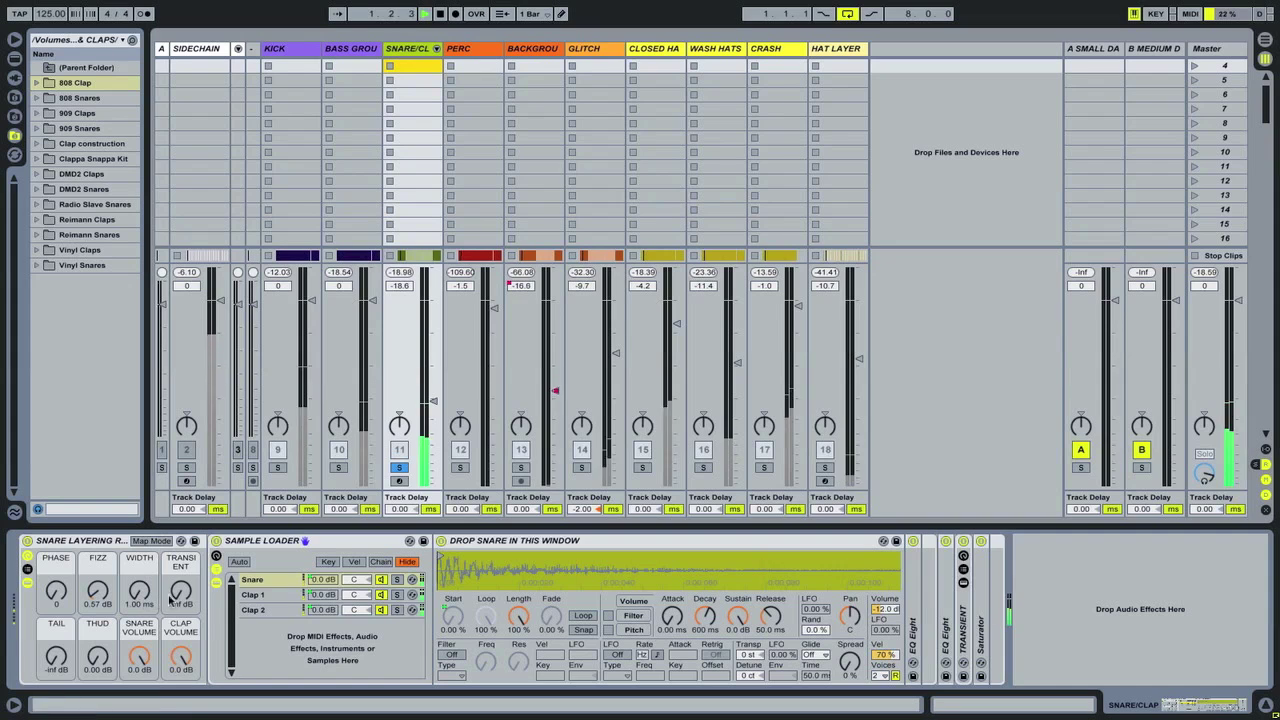
{"action": "left_click_drag", "start_coordinate": [181, 592], "coordinate": [181, 500]}
{"action": "left_click_drag", "start_coordinate": [181, 592], "coordinate": [181, 680]}
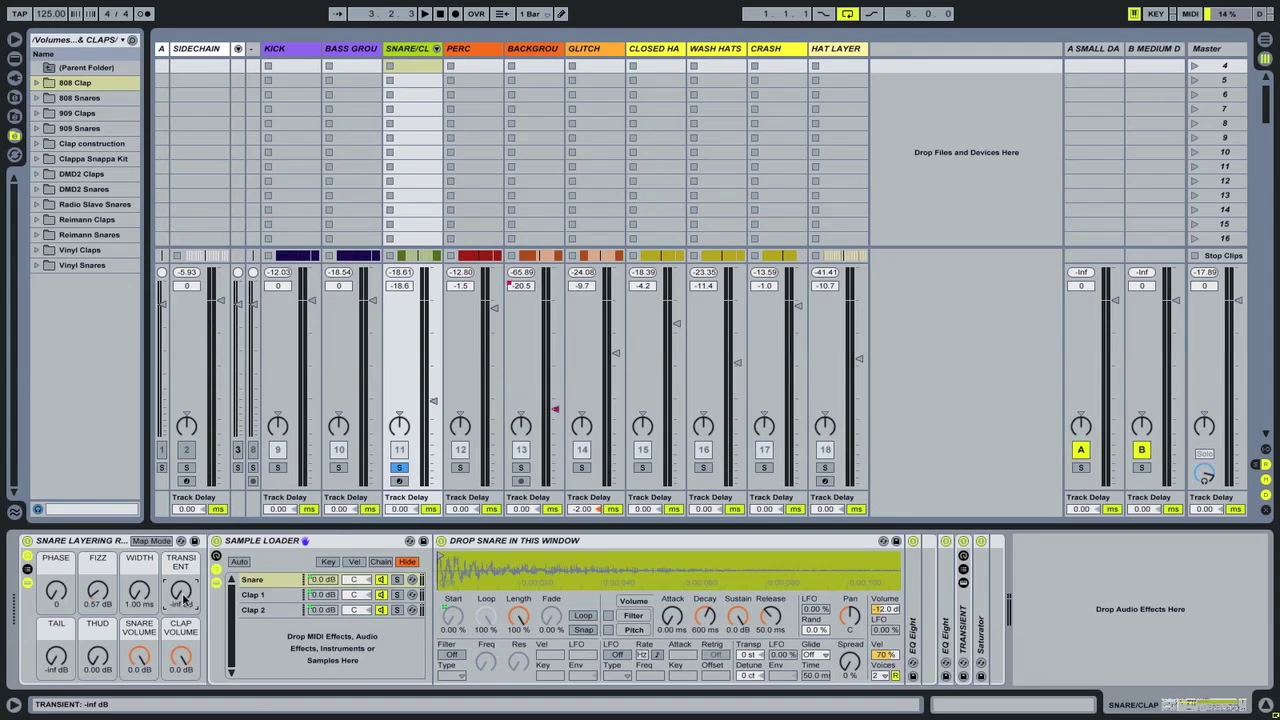
Step: Unsolo the SNARE/CLAP track and audition the Tail macro in the full mix, raising it to about -20 dB and returning it to -inf dB
{"action": "left_click", "coordinate": [399, 468]}
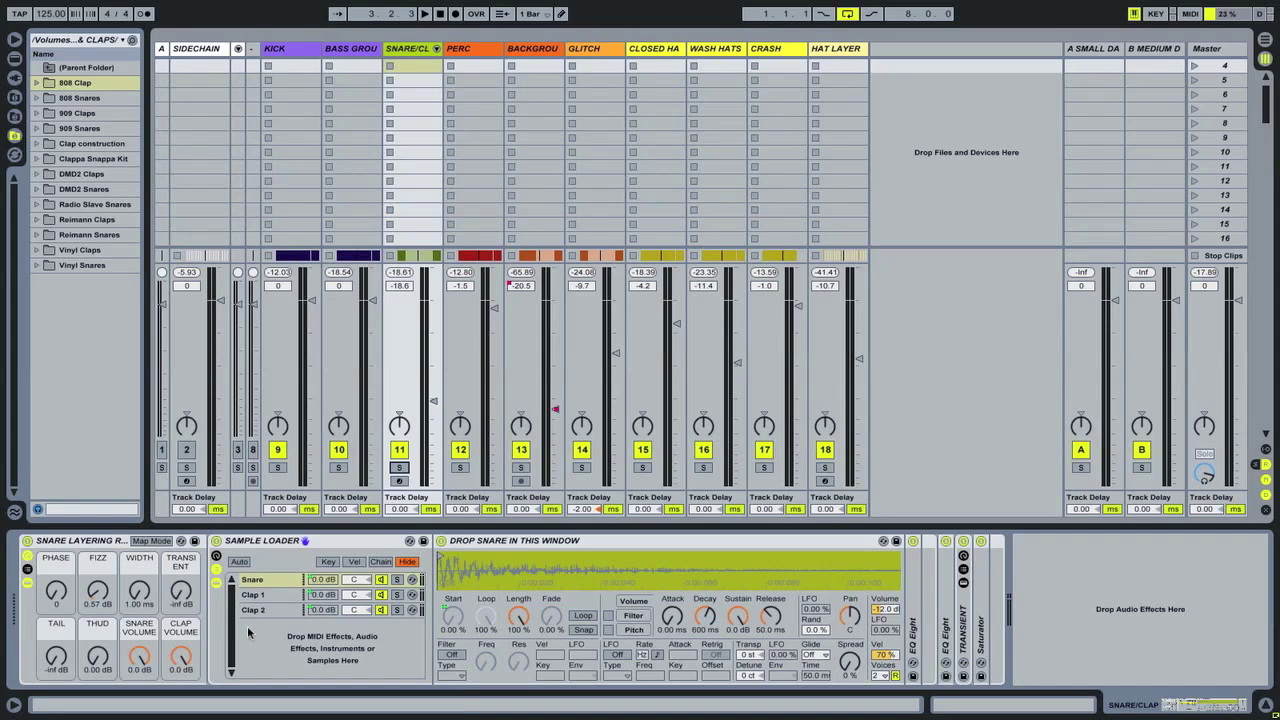
{"action": "key", "text": "space"}
{"action": "left_click_drag", "start_coordinate": [57, 668], "coordinate": [57, 630]}
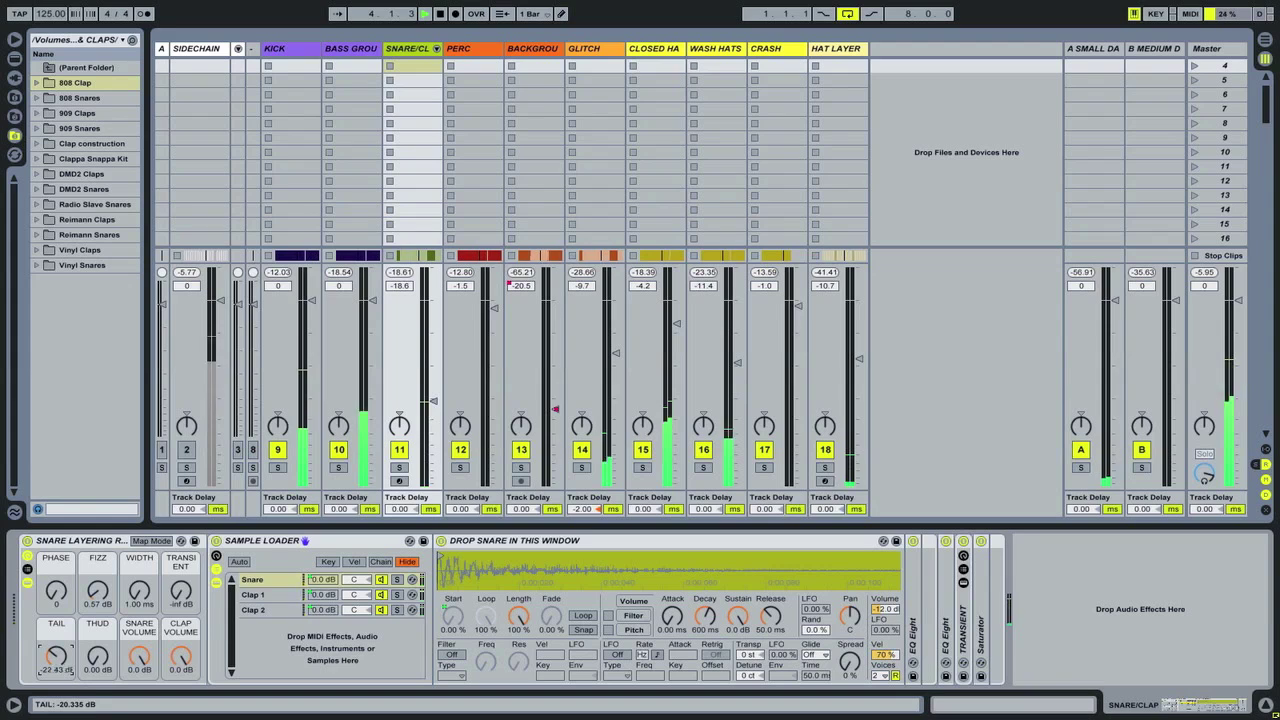
{"action": "left_click_drag", "start_coordinate": [55, 650], "coordinate": [53, 666]}
{"action": "key", "text": "space"}
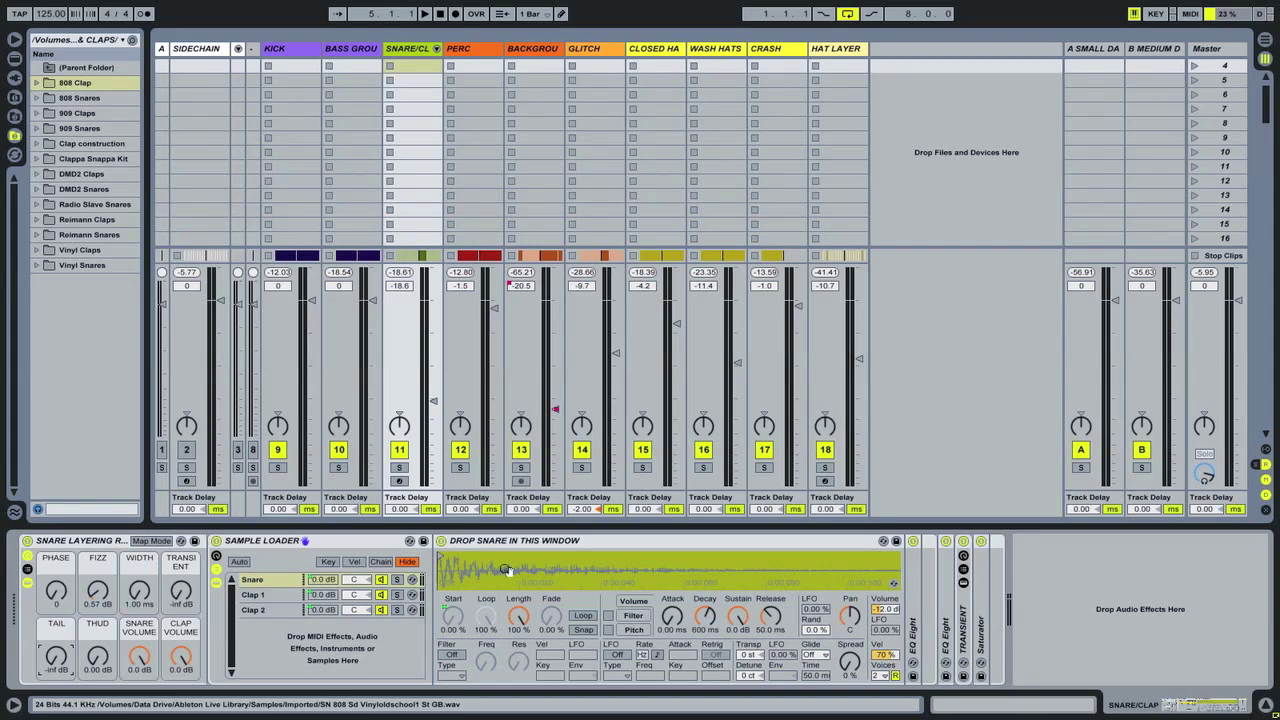
Step: Check the Clap 1 and Clap 2 samples, reselect the Snare chain and solo the SNARE/CLAP track
{"action": "left_click", "coordinate": [285, 596]}
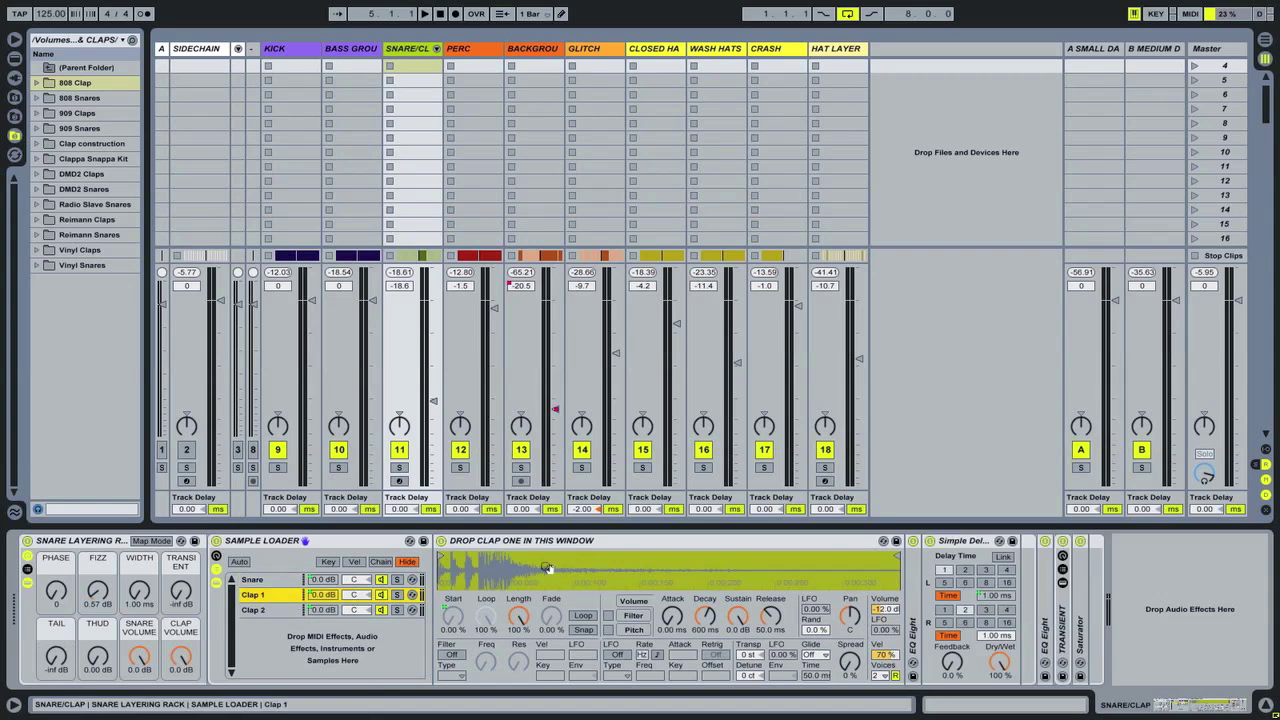
{"action": "left_click", "coordinate": [277, 612]}
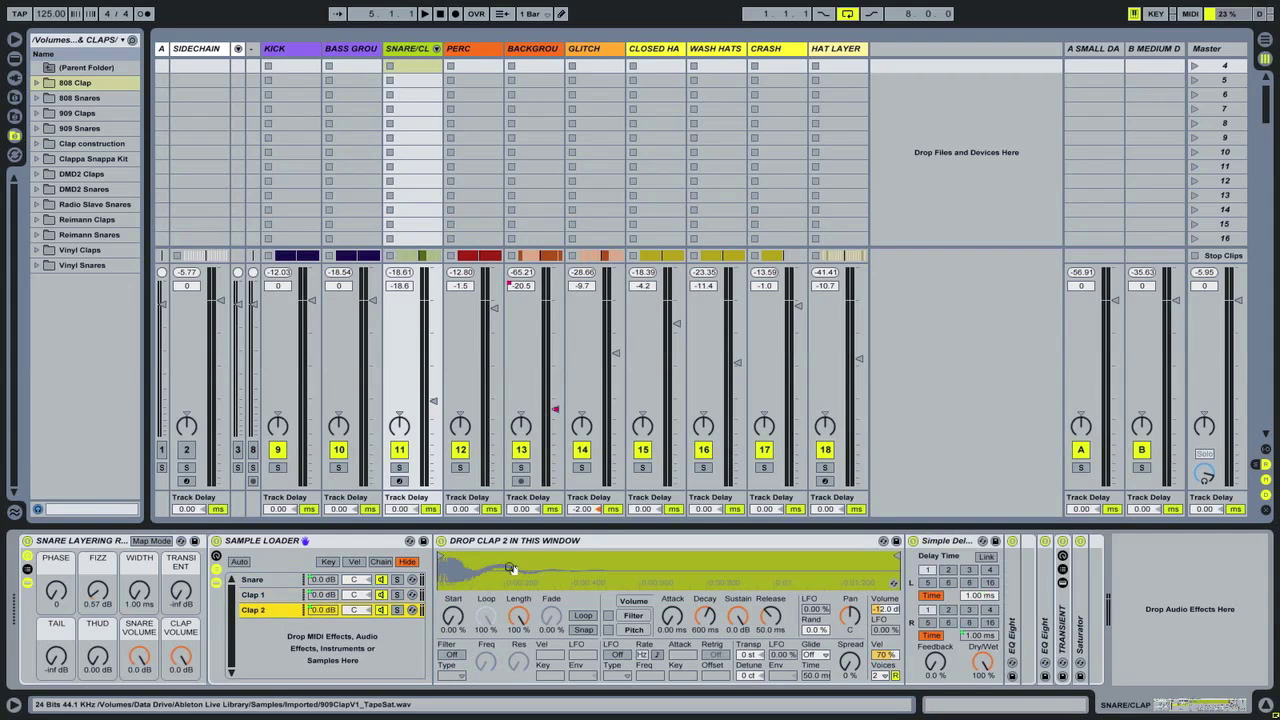
{"action": "left_click", "coordinate": [256, 581]}
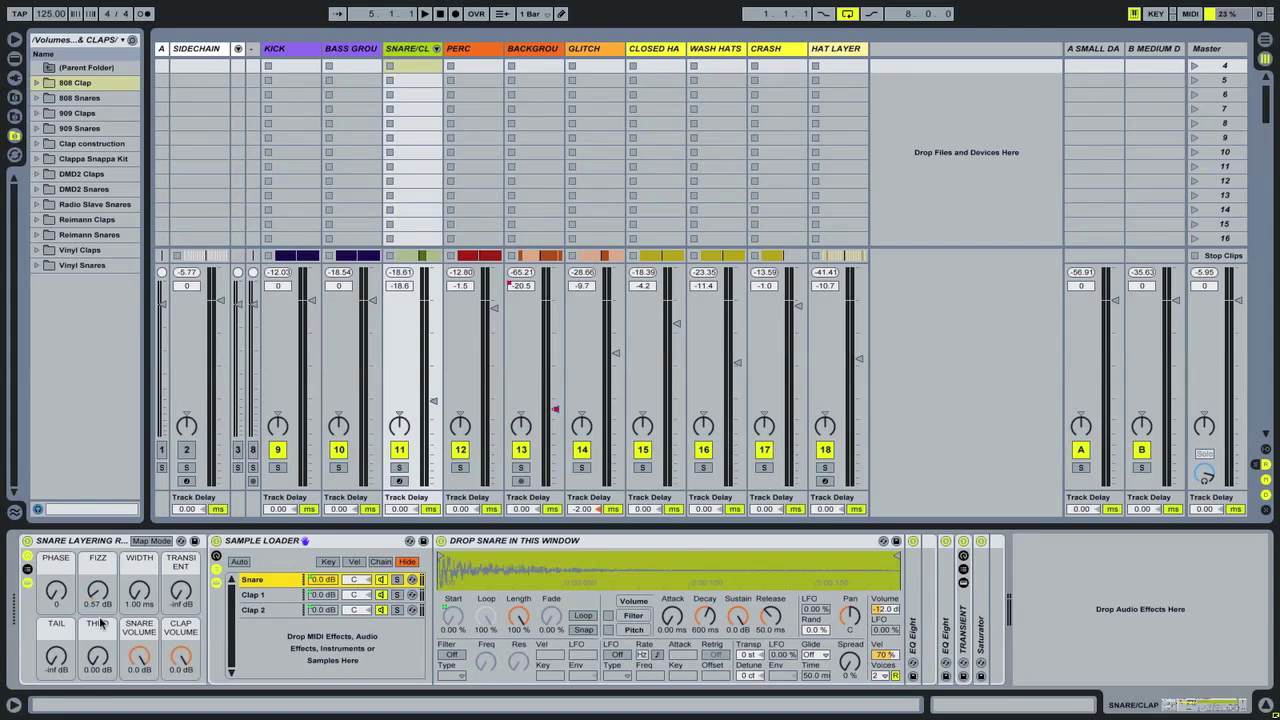
{"action": "left_click", "coordinate": [399, 467]}
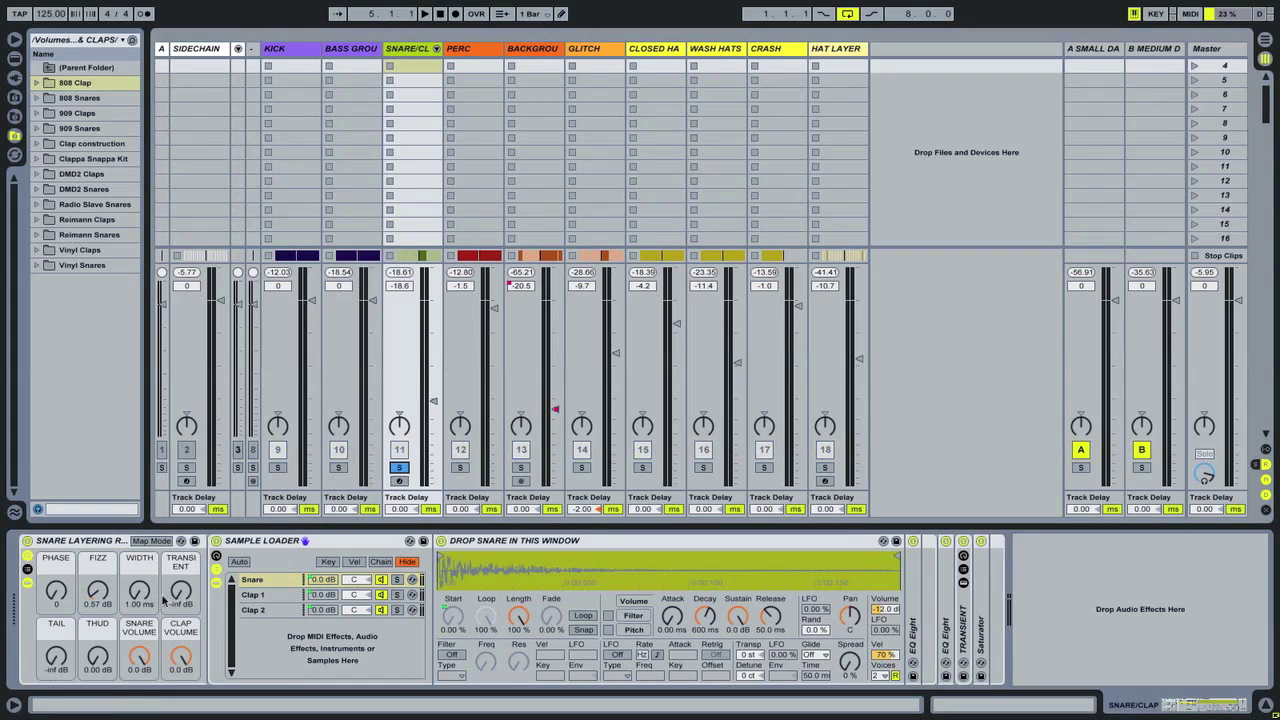
Step: Audition the Thud macro at 8.00 dB and the Transient macro at about -3.4 dB on the soloed snare, resetting each
{"action": "key", "text": "space"}
{"action": "left_click_drag", "start_coordinate": [97, 655], "coordinate": [97, 618]}
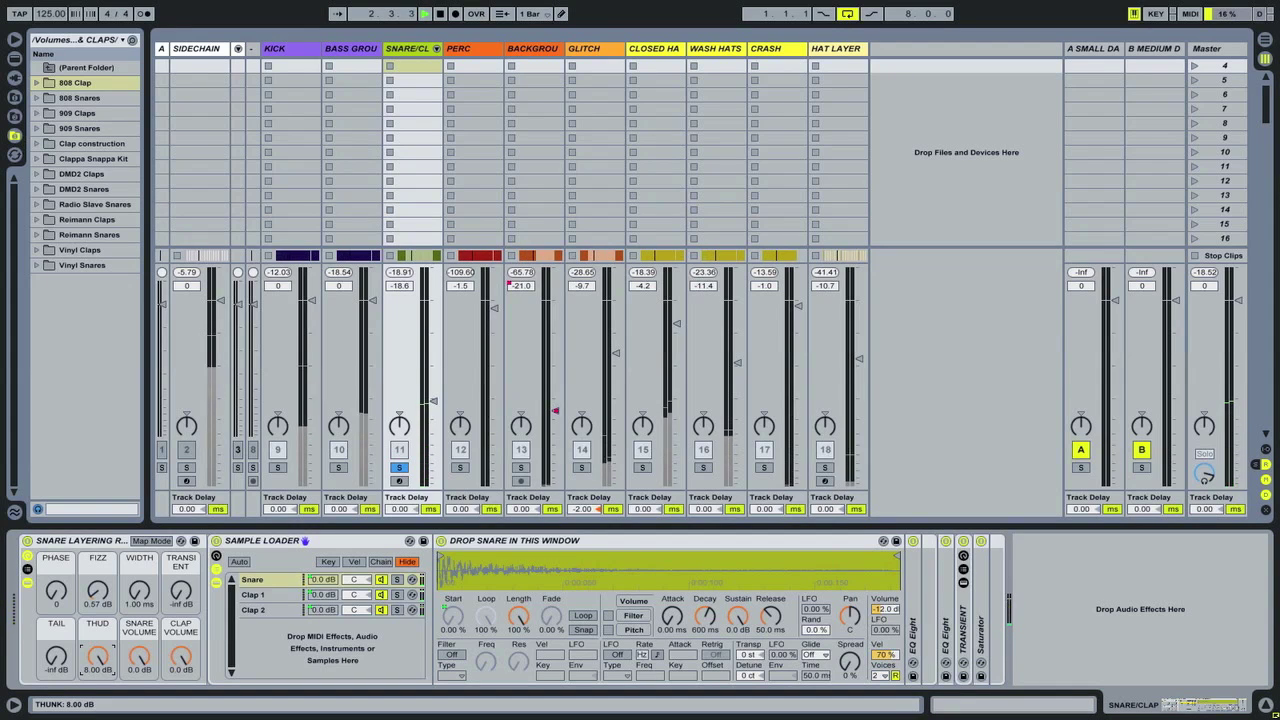
{"action": "key", "text": "Delete"}
{"action": "left_click_drag", "start_coordinate": [181, 592], "coordinate": [181, 565]}
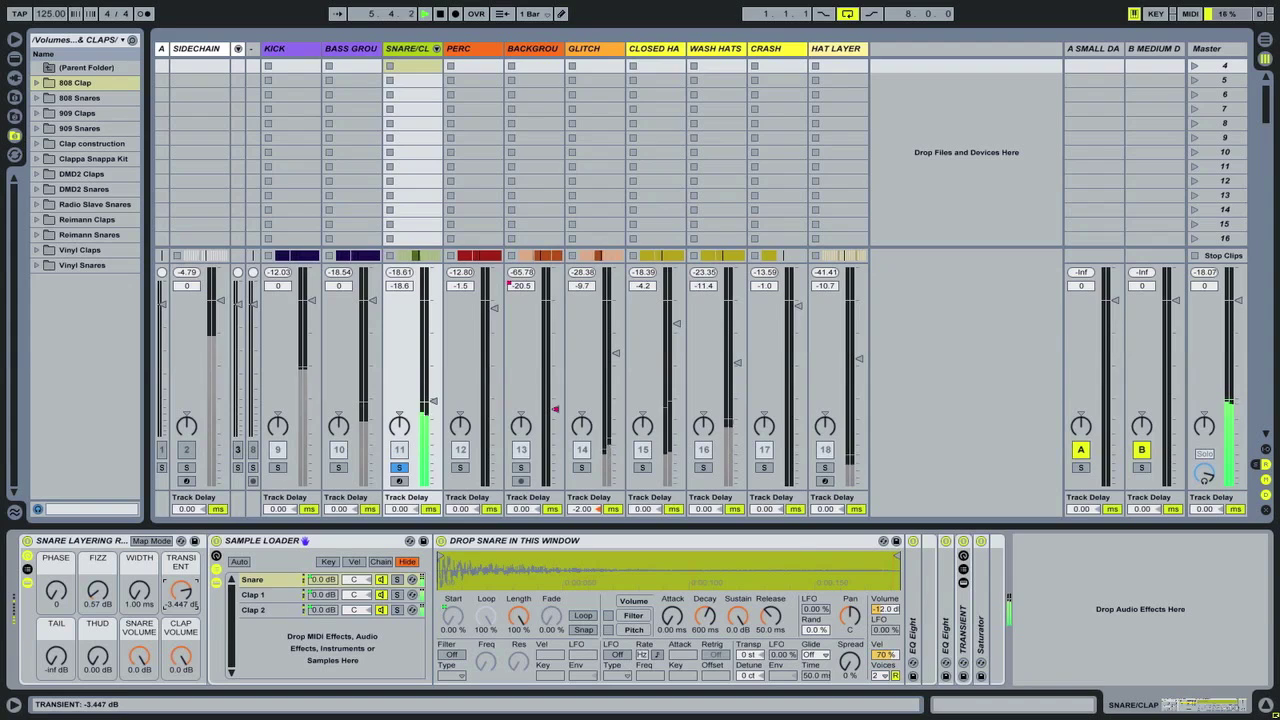
{"action": "key", "text": "Delete"}
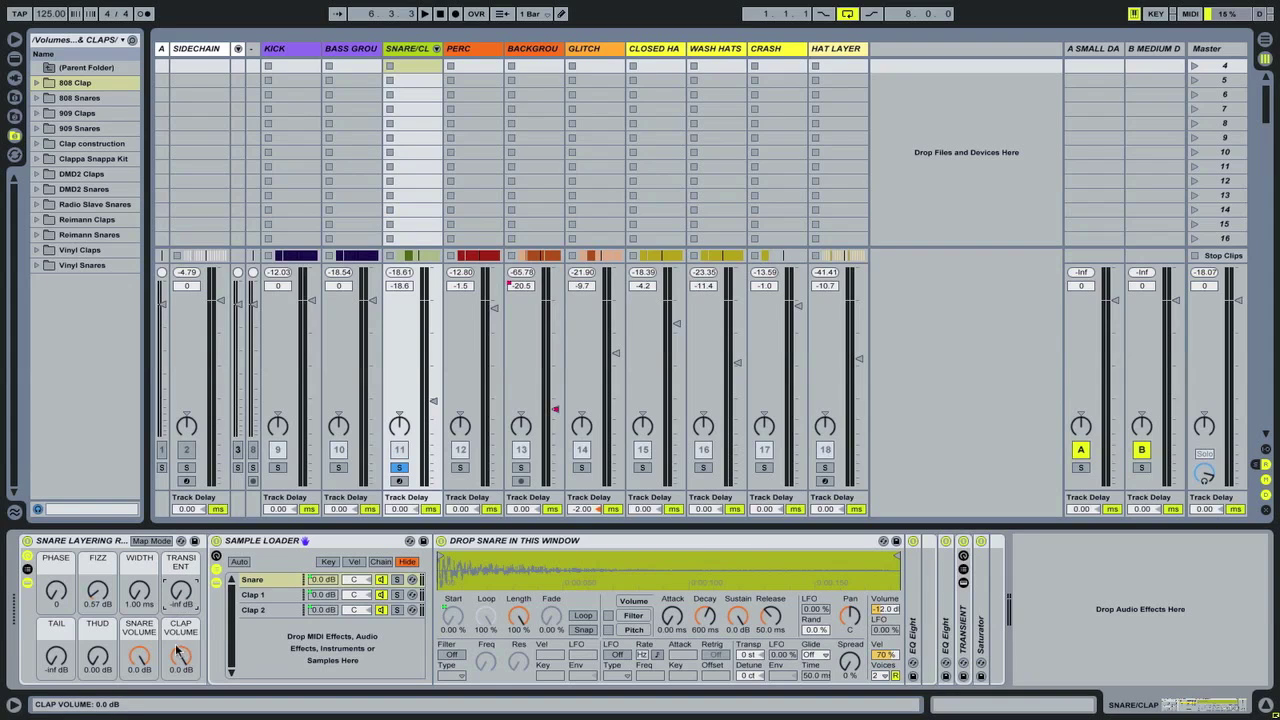
Step: Play the soloed snare with Width at about 6.54 ms, Transient at about -7.9 dB and Clap Volume at about -1.8 dB
{"action": "key", "text": "space"}
{"action": "left_click_drag", "start_coordinate": [139, 590], "coordinate": [181, 576]}
{"action": "left_click_drag", "start_coordinate": [183, 656], "coordinate": [183, 660]}
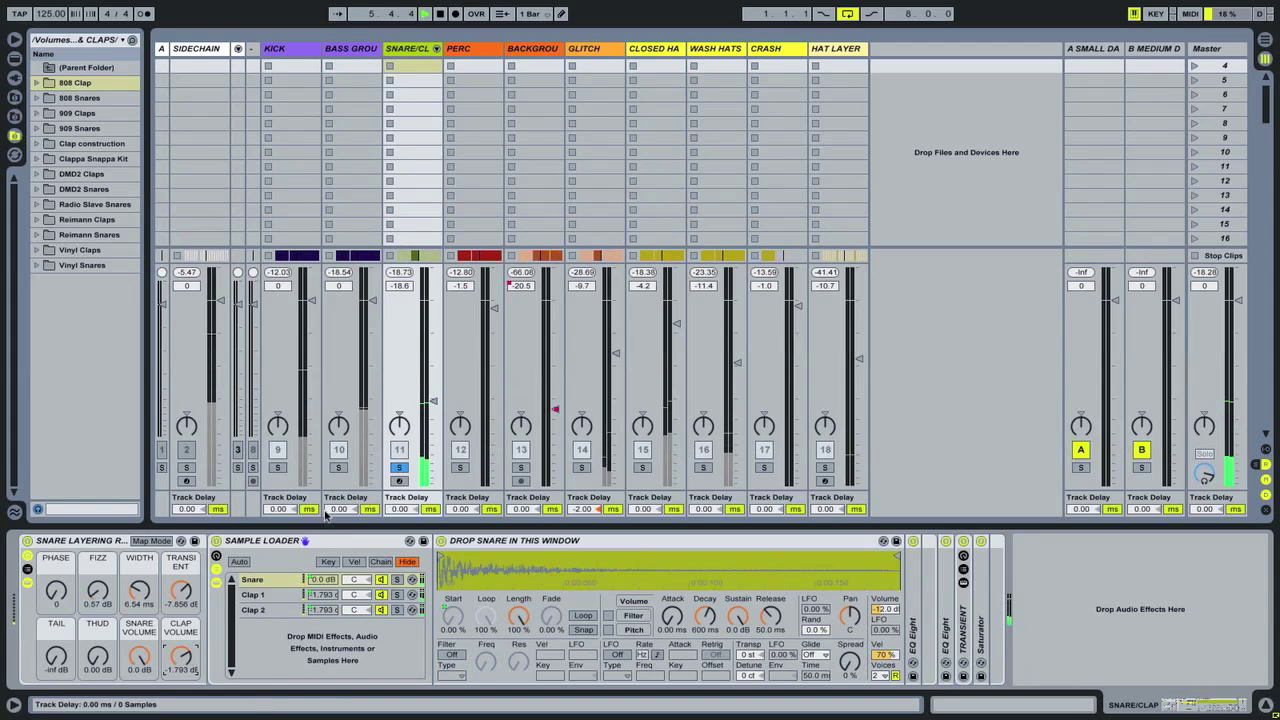
Step: Unsolo and duplicate the SNARE/CLAP track, leaving the original switched off and the copy's Snare chain selected
{"action": "left_click", "coordinate": [399, 467]}
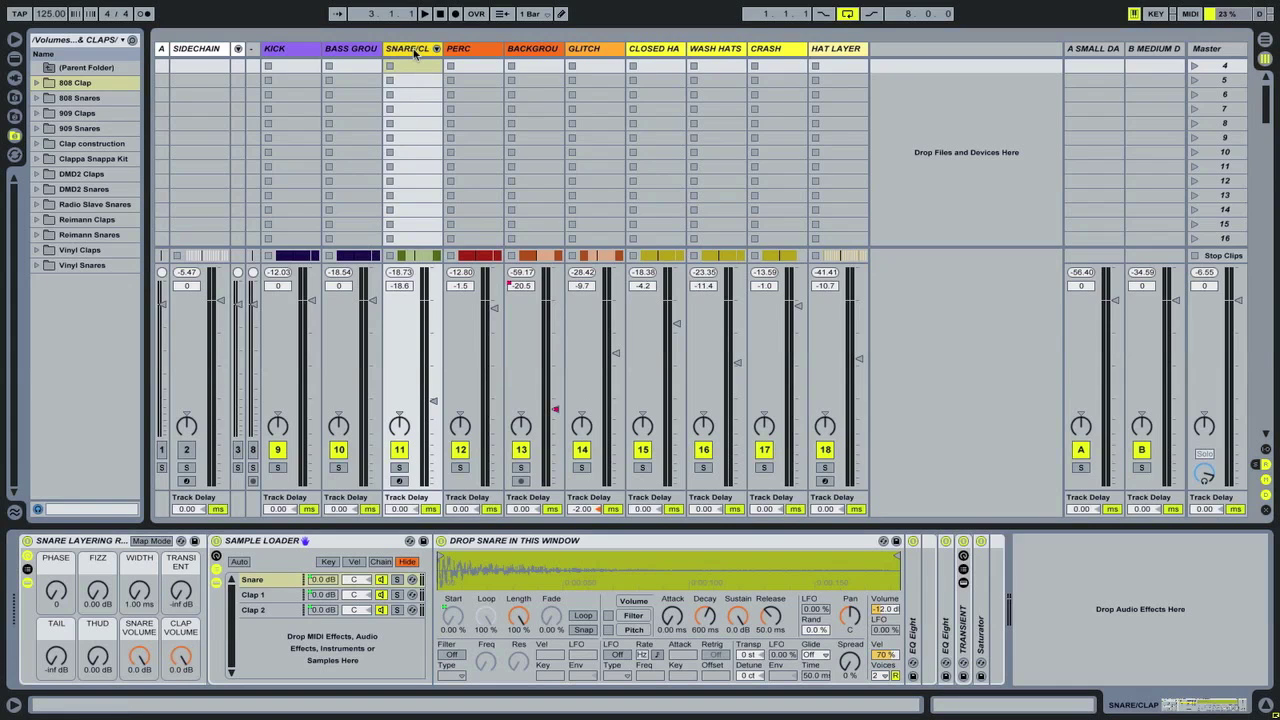
{"action": "key", "text": "ctrl+d"}
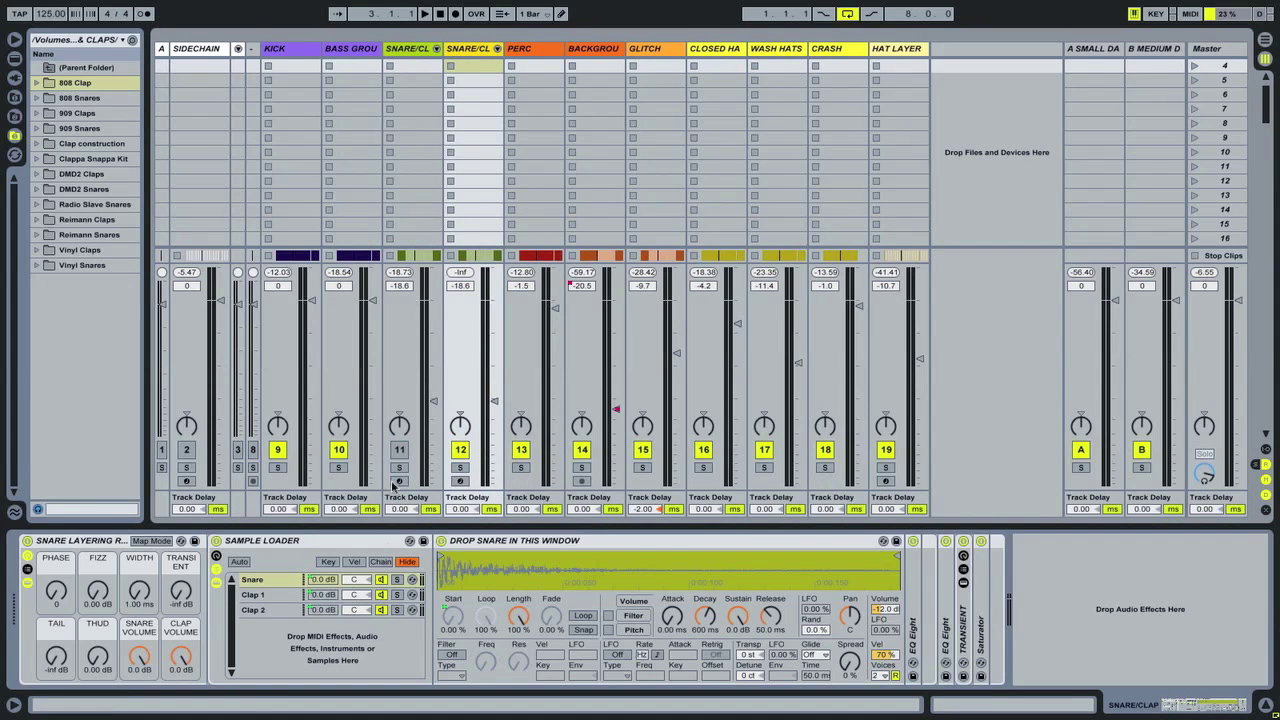
{"action": "left_click", "coordinate": [262, 580]}
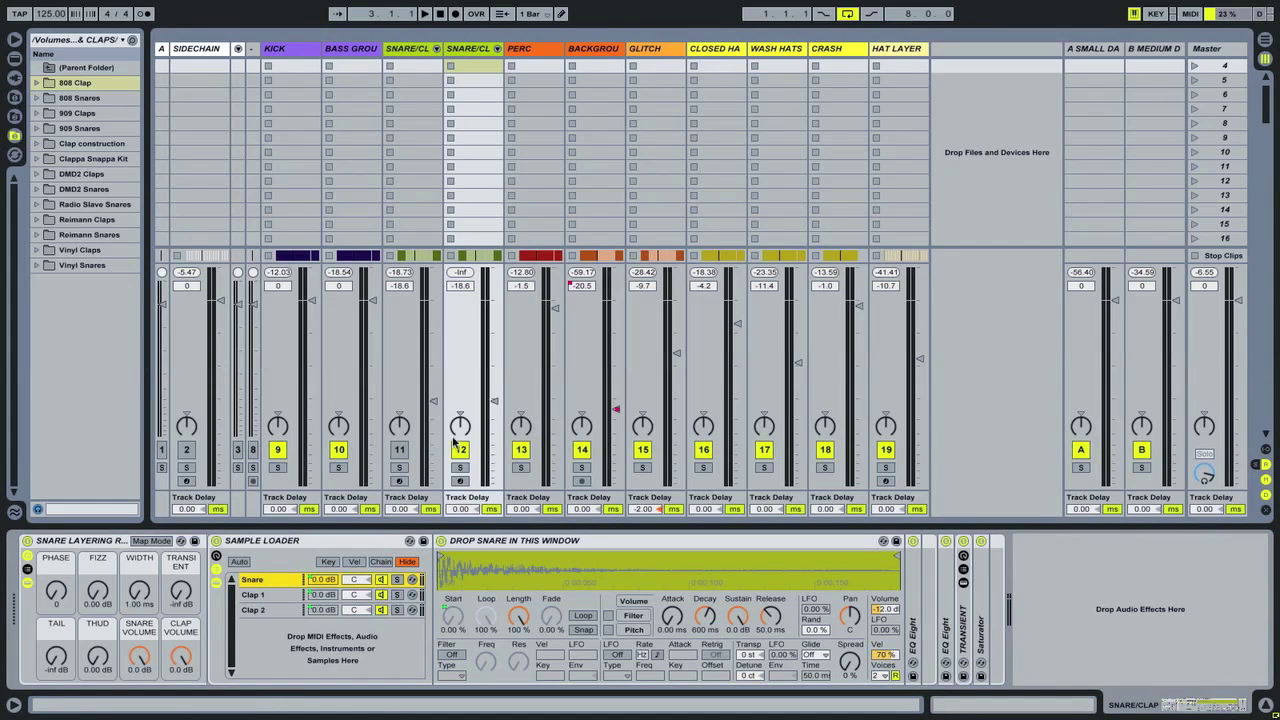
Step: Load the first beatbox snare sample from the DMD2 Snares folder into the duplicate track's Snare chain
{"action": "left_click", "coordinate": [69, 192]}
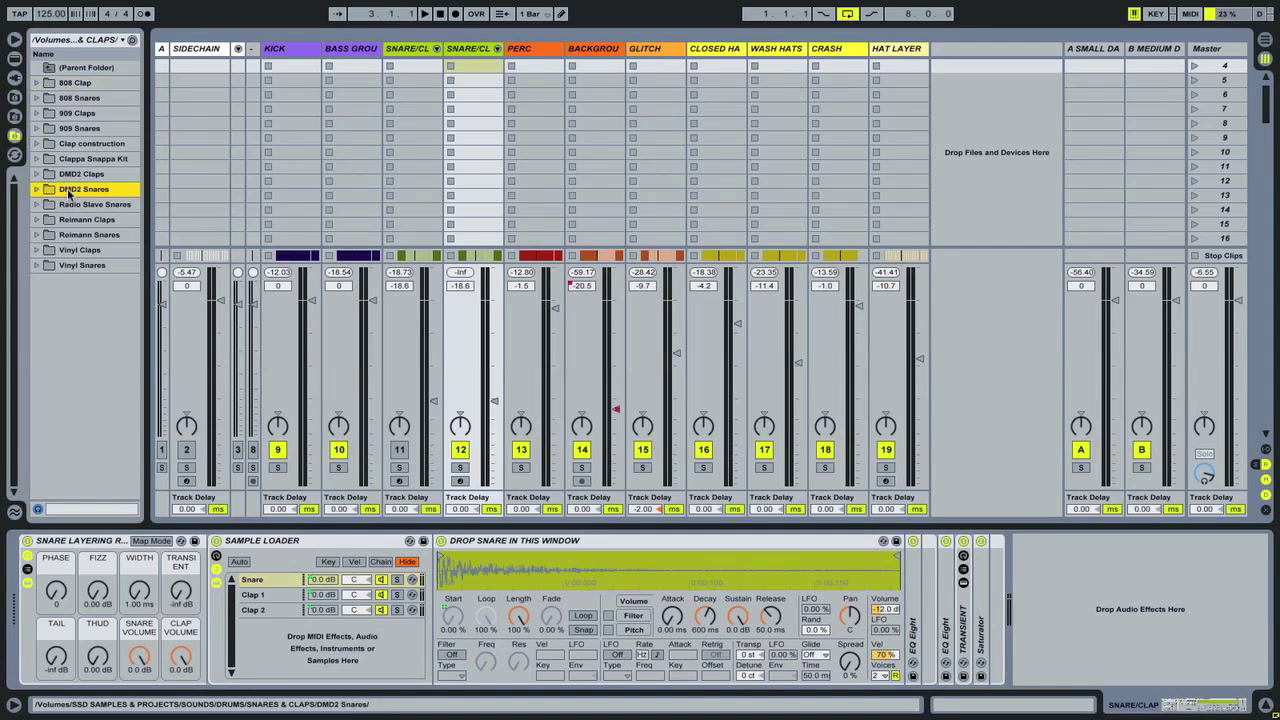
{"action": "key", "text": "Right"}
{"action": "key", "text": "Down"}
{"action": "key", "text": "Down"}
{"action": "key", "text": "Up"}
{"action": "left_click_drag", "start_coordinate": [89, 206], "coordinate": [581, 570]}
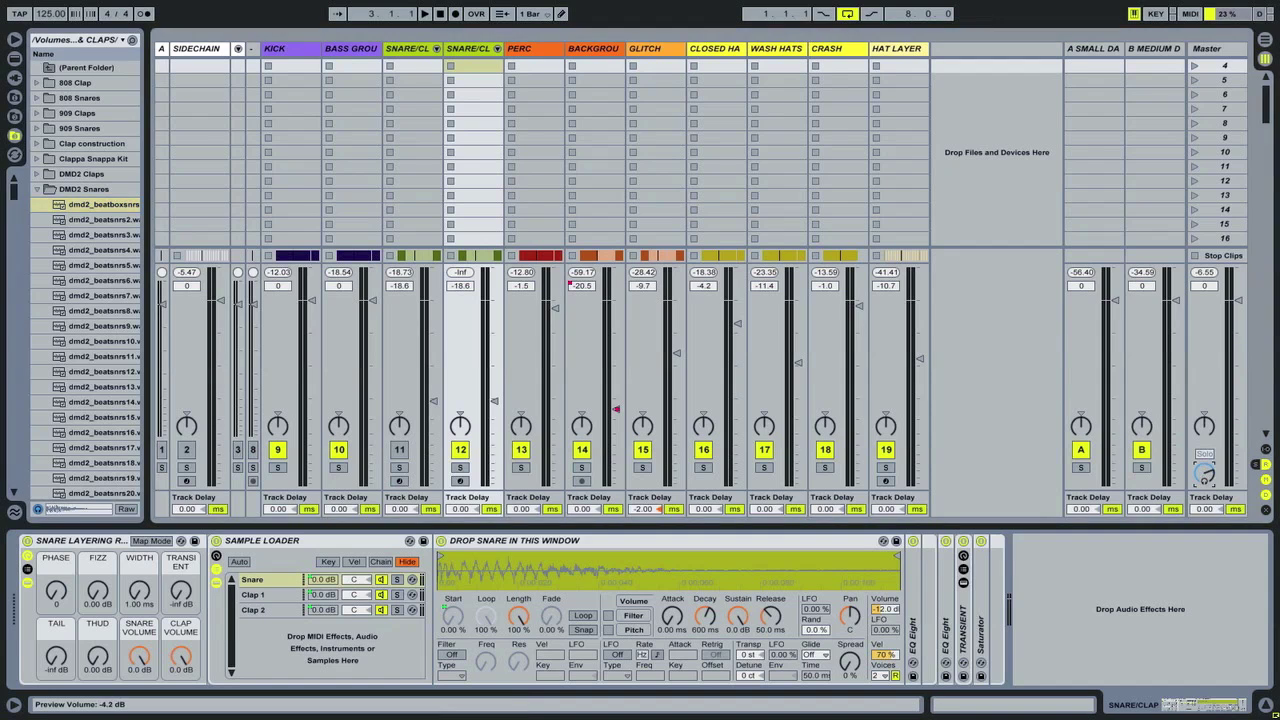
Step: Load cs01.wav and cs02.wav from the Clappa Snappa Kit folder into the Clap 1 and Clap 2 chains
{"action": "left_click", "coordinate": [253, 594]}
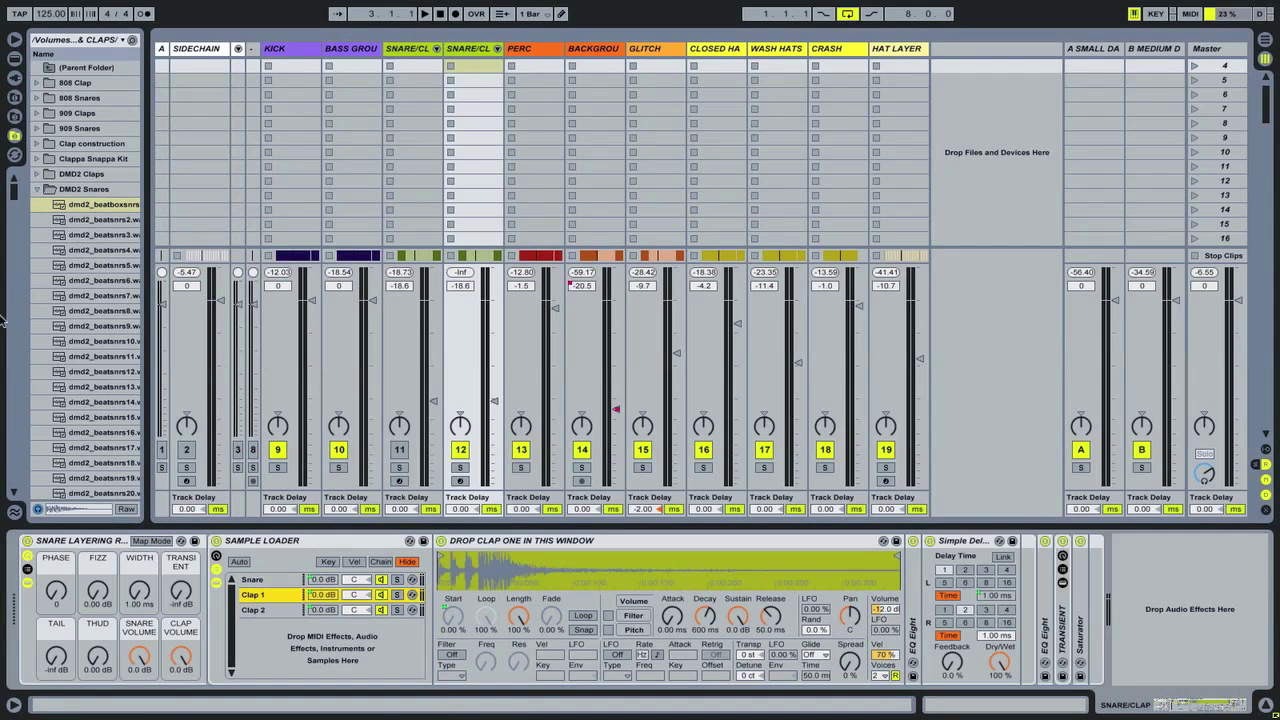
{"action": "left_click", "coordinate": [70, 190]}
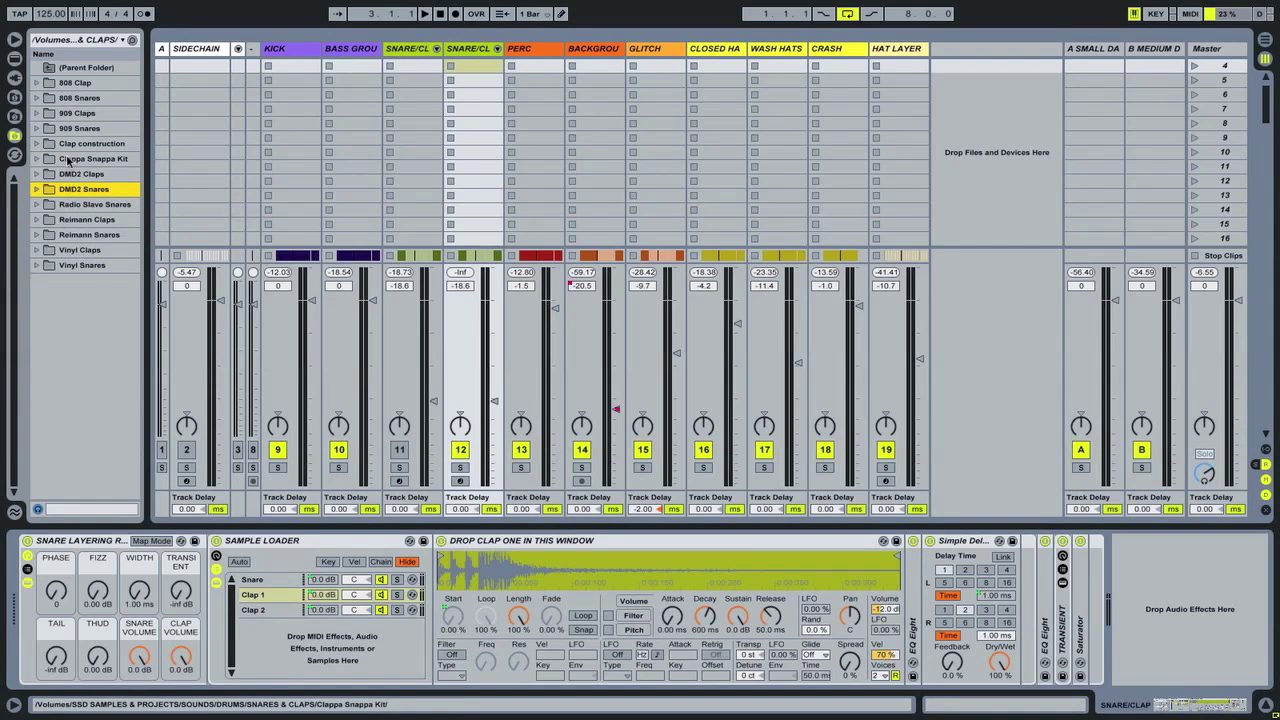
{"action": "double_click", "coordinate": [67, 158]}
{"action": "left_click", "coordinate": [77, 178]}
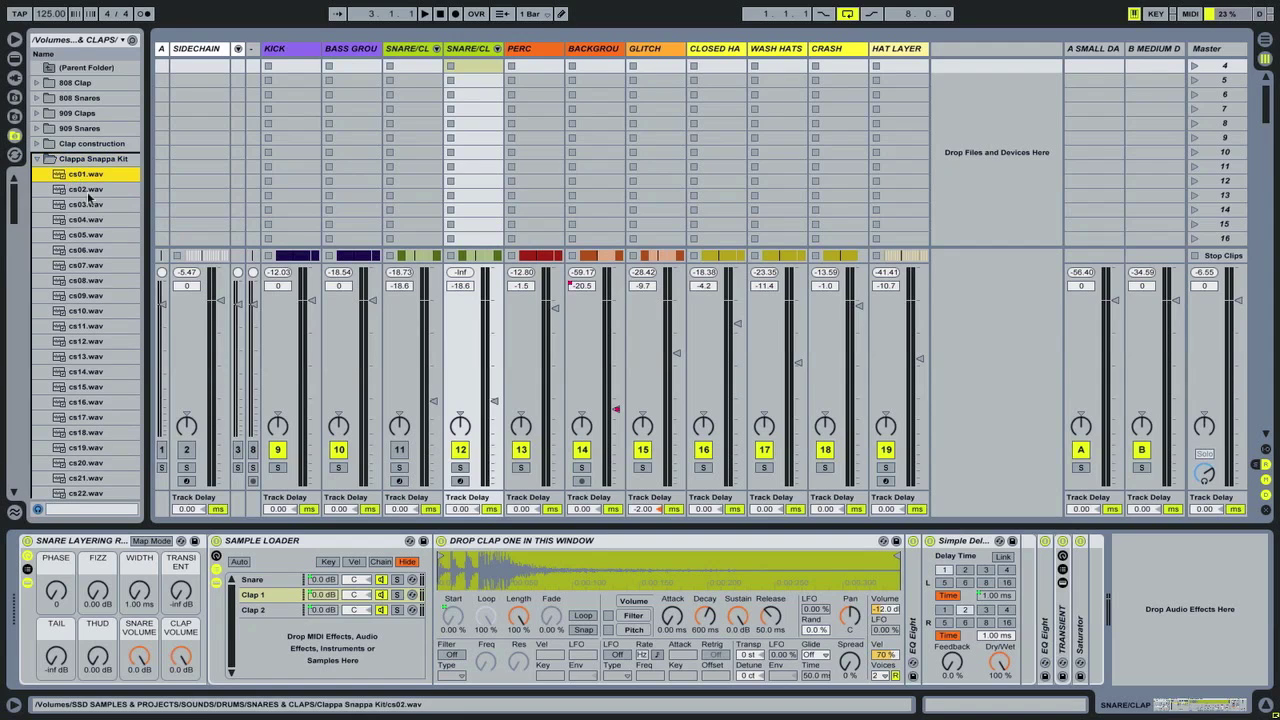
{"action": "left_click", "coordinate": [263, 612]}
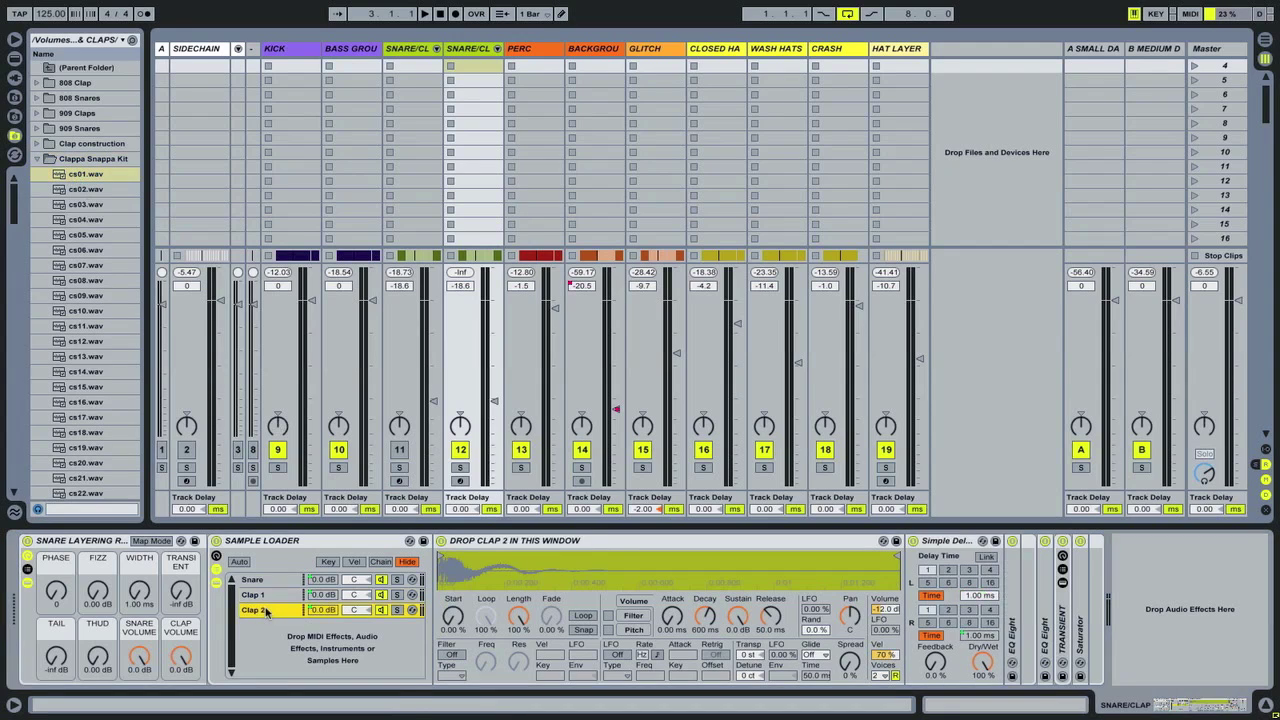
{"action": "double_click", "coordinate": [82, 189]}
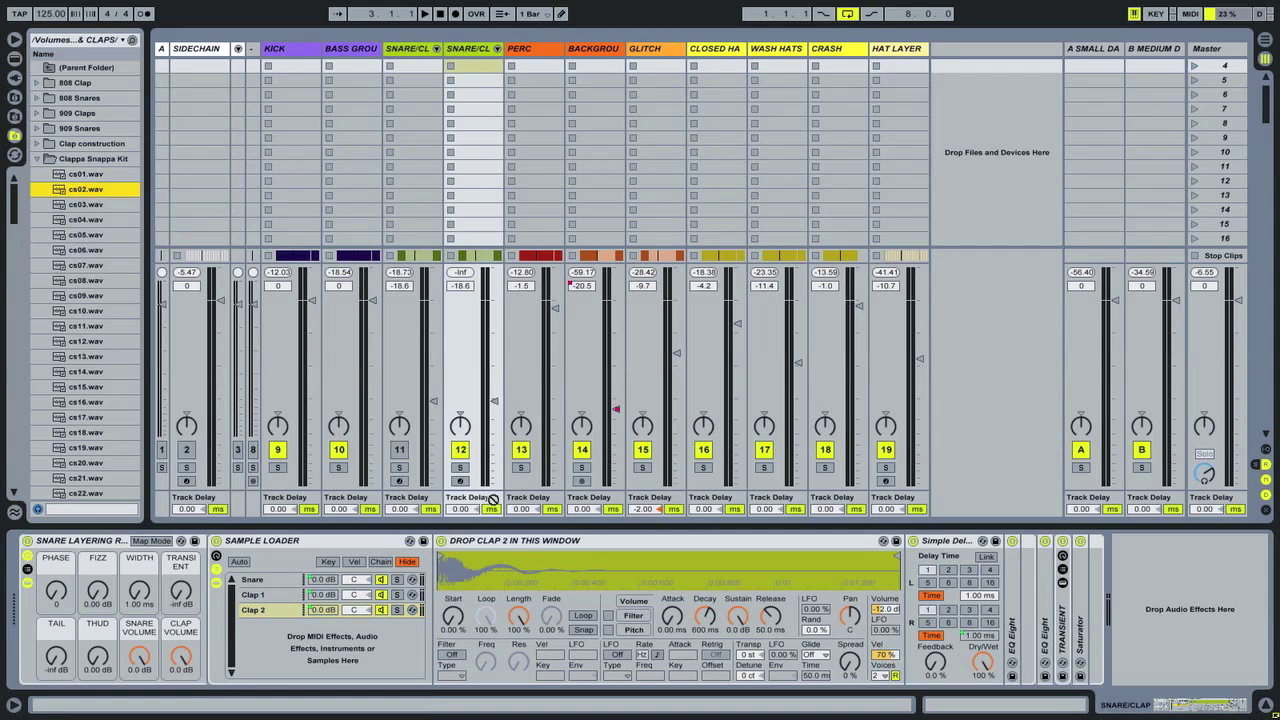
Step: During playback, set the duplicate track's volume to -16.6, its Width to 7.13 ms and Clap Volume to about -2.17 dB
{"action": "key", "text": "space"}
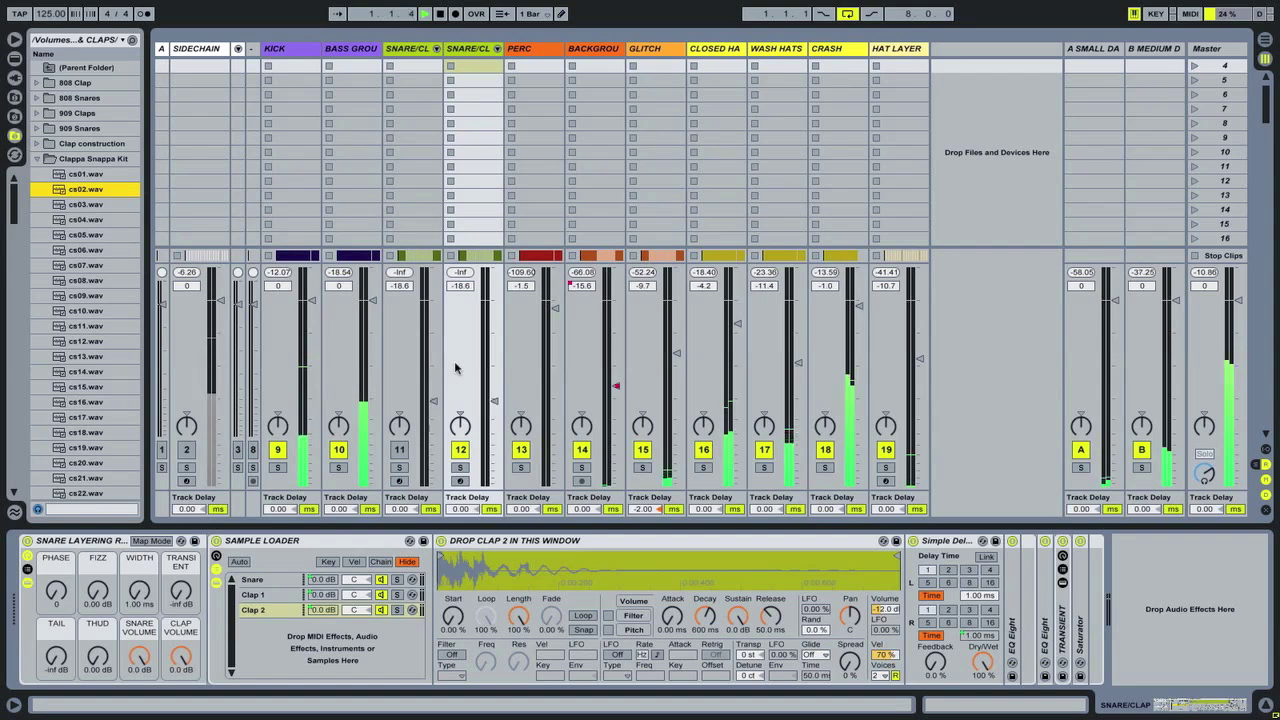
{"action": "left_click_drag", "start_coordinate": [493, 401], "coordinate": [493, 392]}
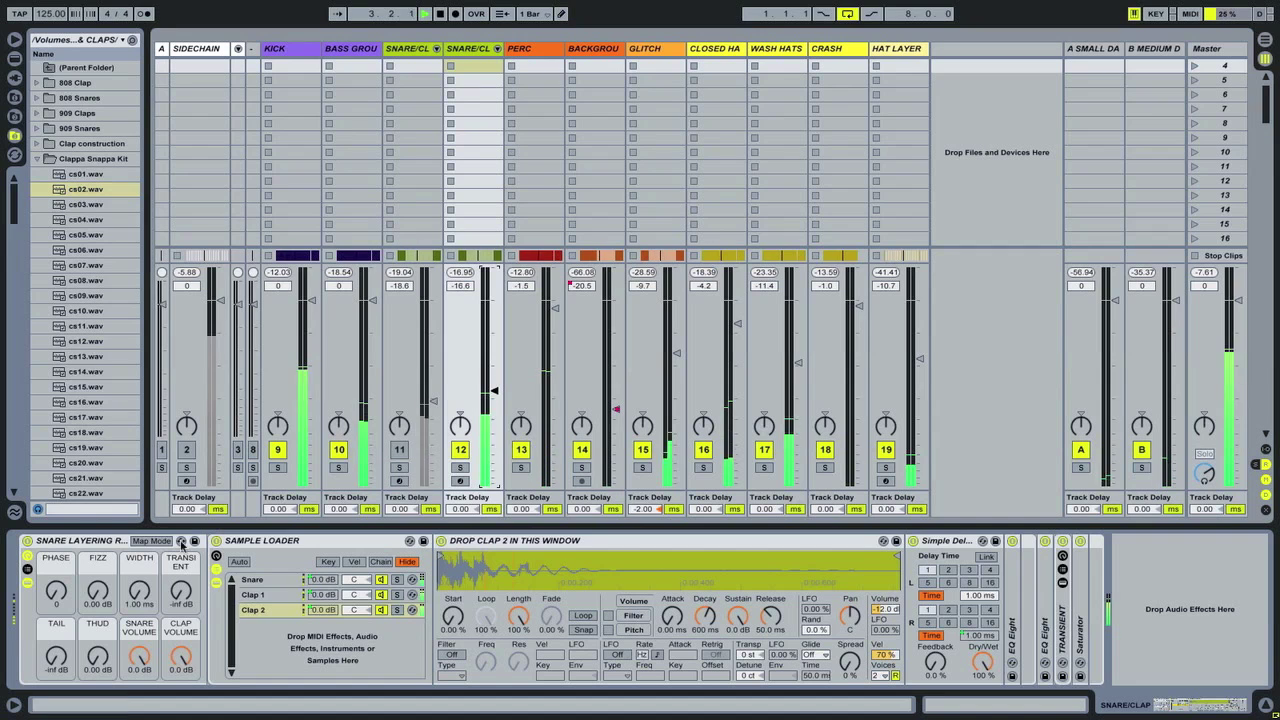
{"action": "left_click_drag", "start_coordinate": [139, 597], "coordinate": [139, 570]}
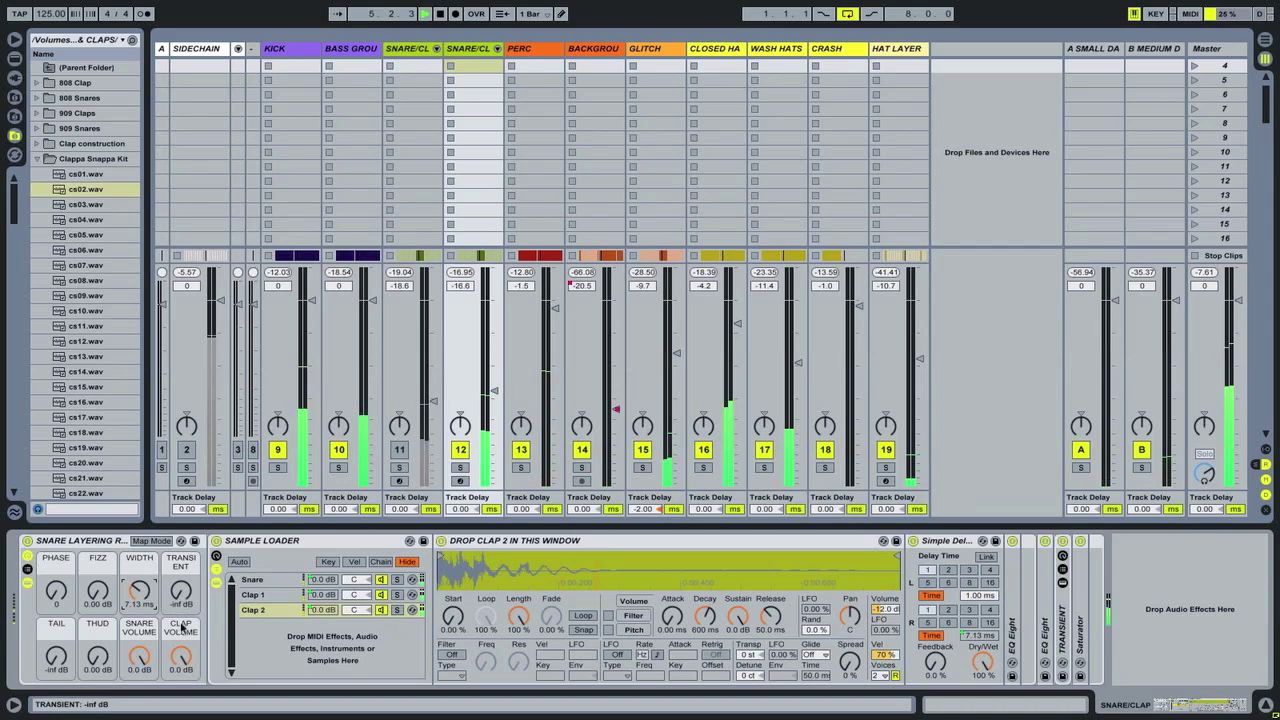
{"action": "left_click_drag", "start_coordinate": [181, 655], "coordinate": [180, 658]}
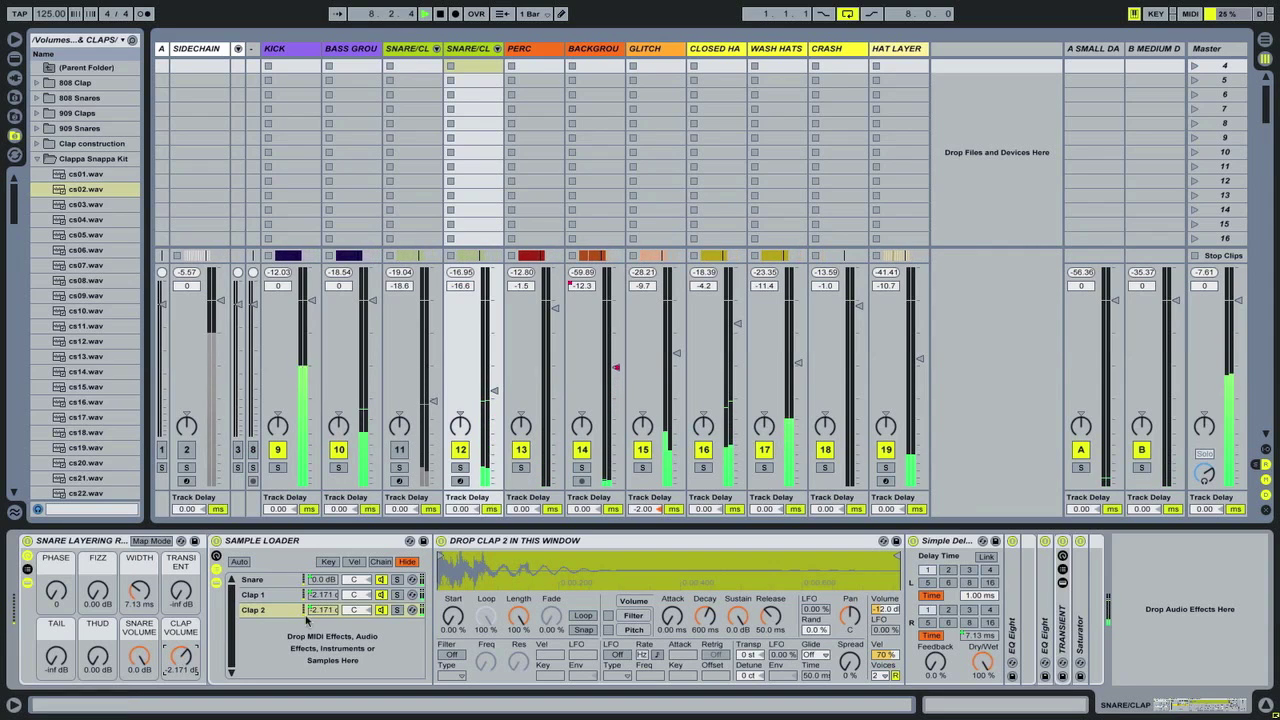
Step: Solo the duplicate track and hot-swap its Snare chain sample through dmd2_beatsnrs2.wav to dmd2_beatsnrs3.wav
{"action": "left_click", "coordinate": [460, 468]}
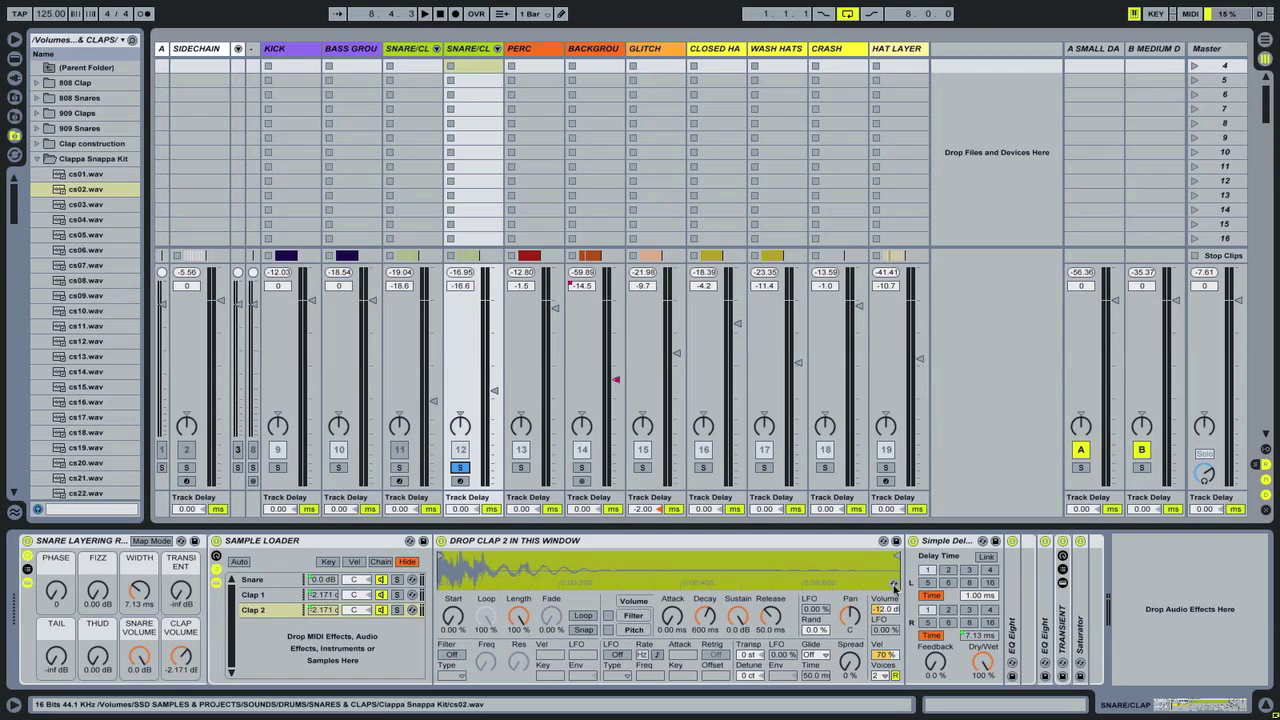
{"action": "left_click", "coordinate": [257, 580]}
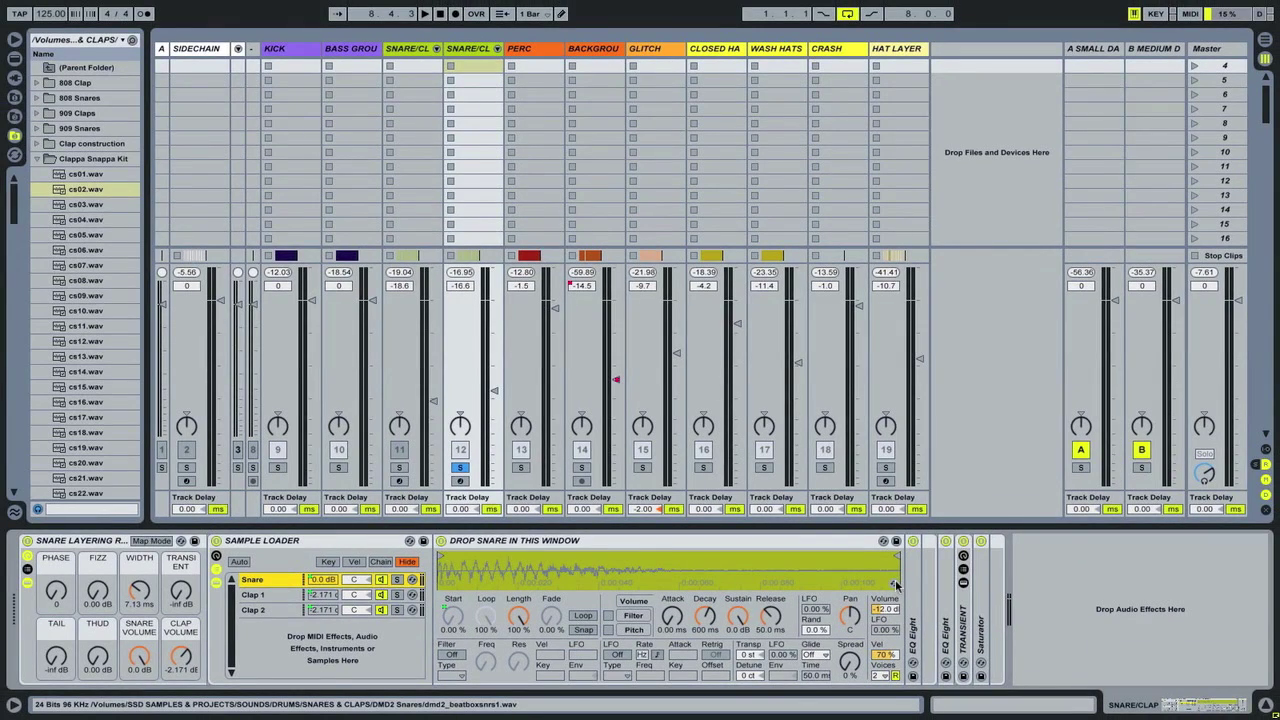
{"action": "left_click", "coordinate": [895, 582]}
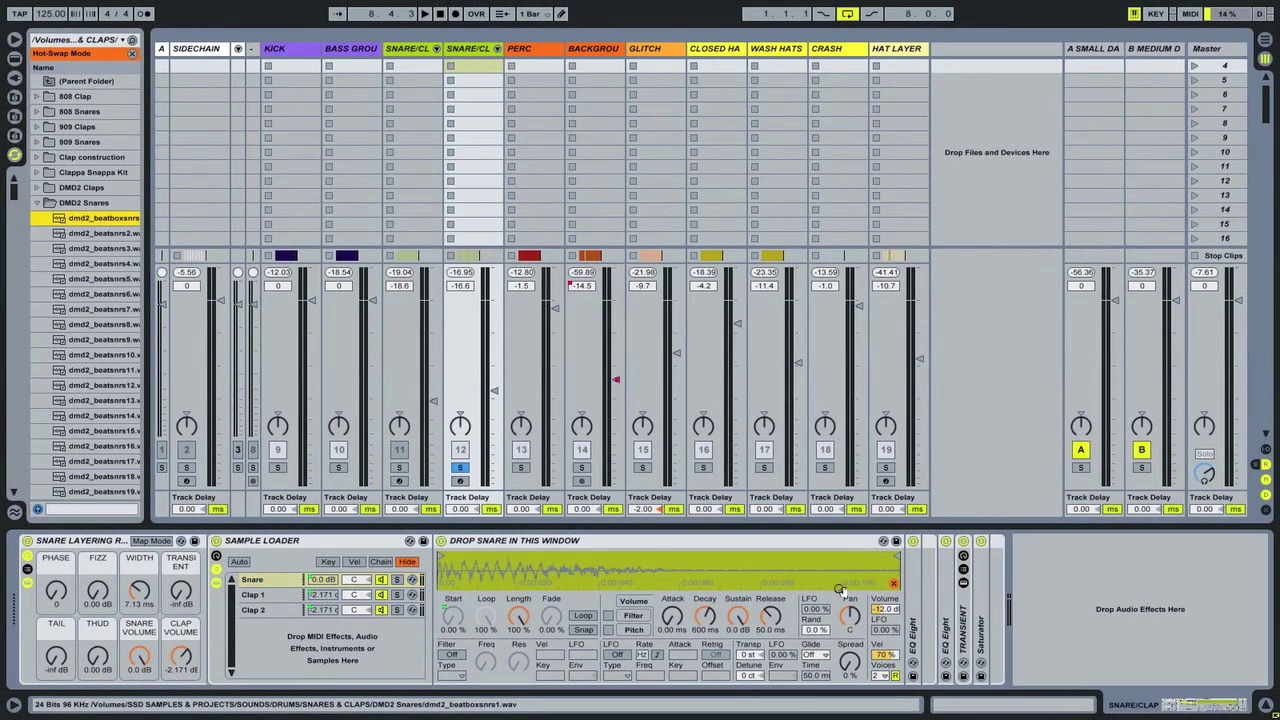
{"action": "key", "text": "Down"}
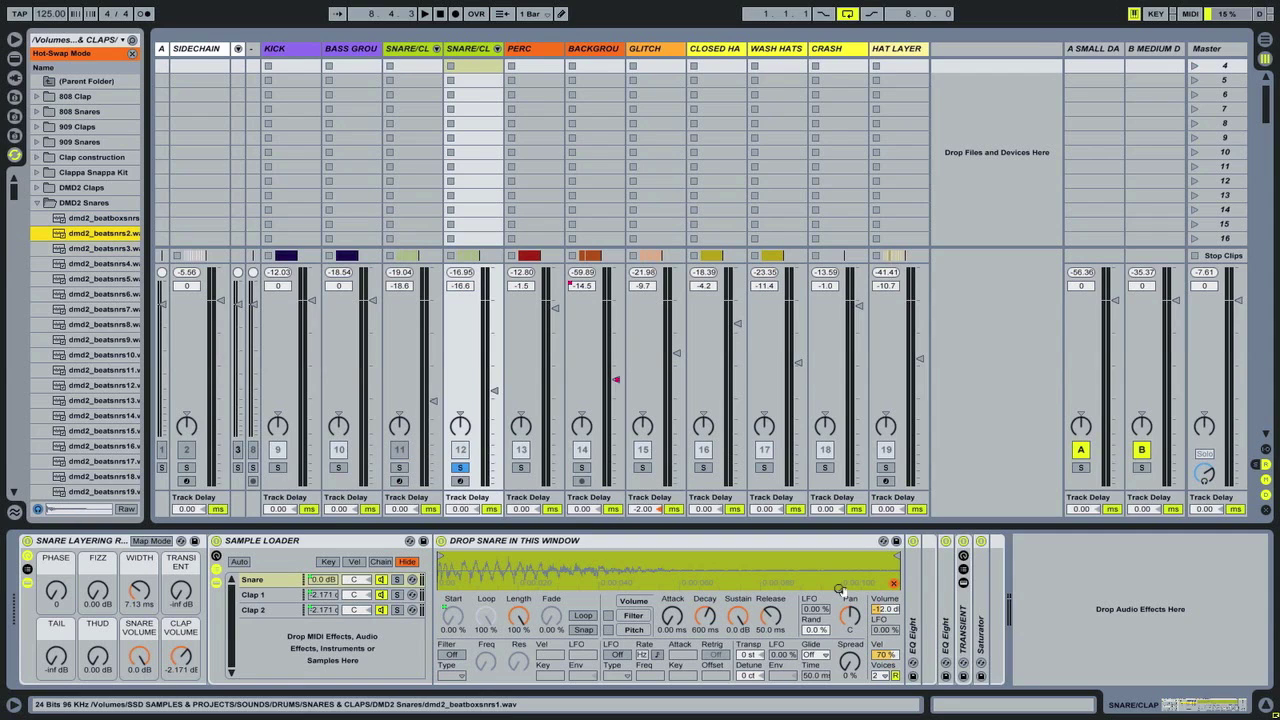
{"action": "key", "text": "Return"}
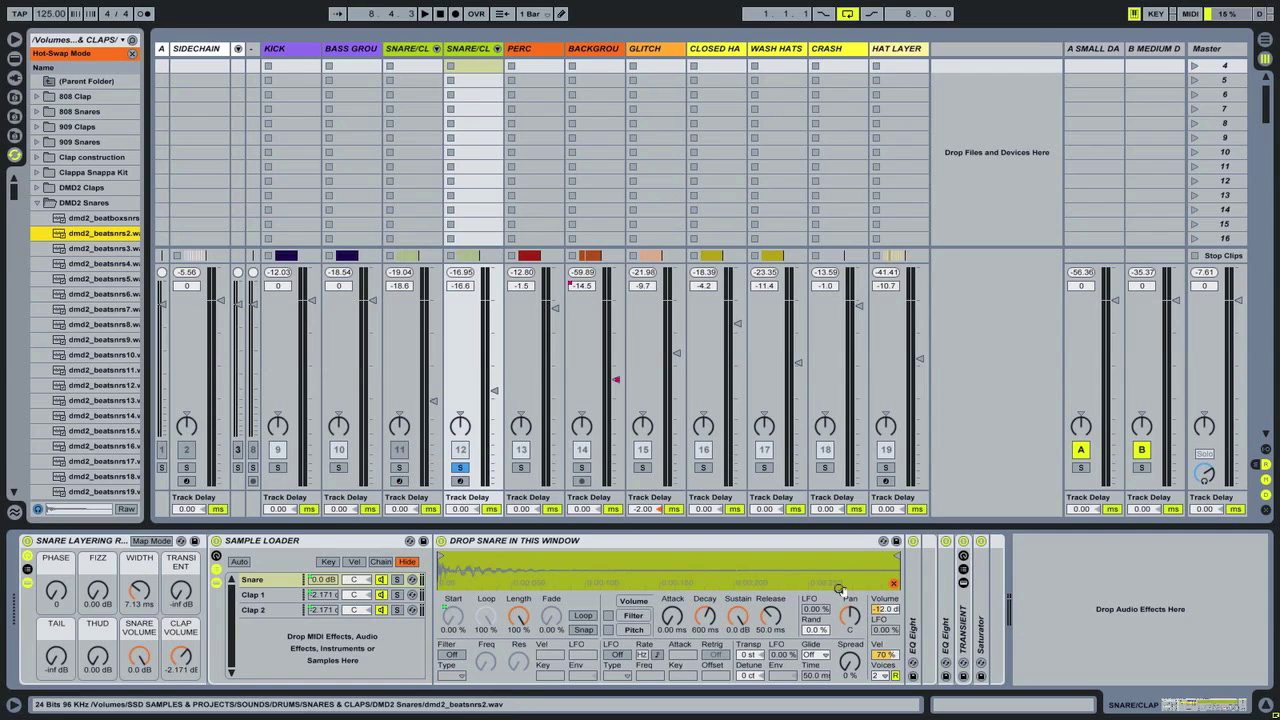
{"action": "key", "text": "Down"}
{"action": "key", "text": "Return"}
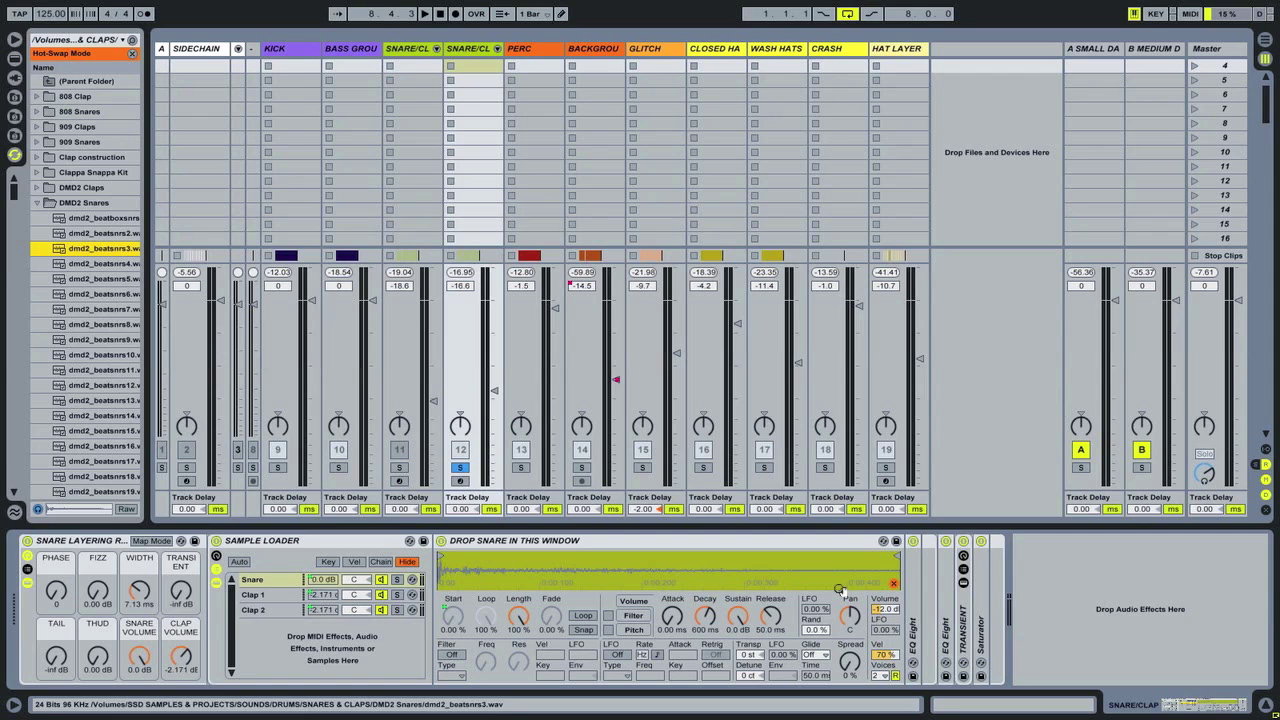
Step: Play the soloed track while hot-swapping the snare sample onward to dmd2_beatsnrs7.wav, and unsolo it to hear the full mix
{"action": "key", "text": "space"}
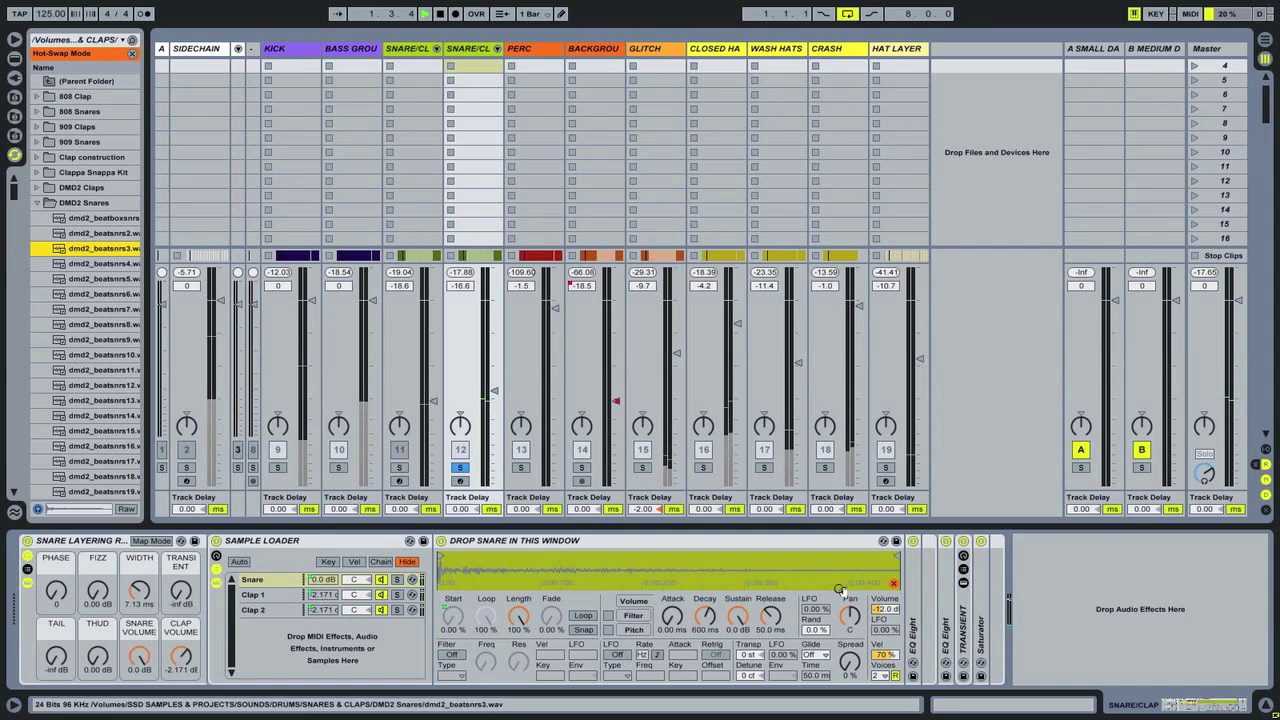
{"action": "key", "text": "Down"}
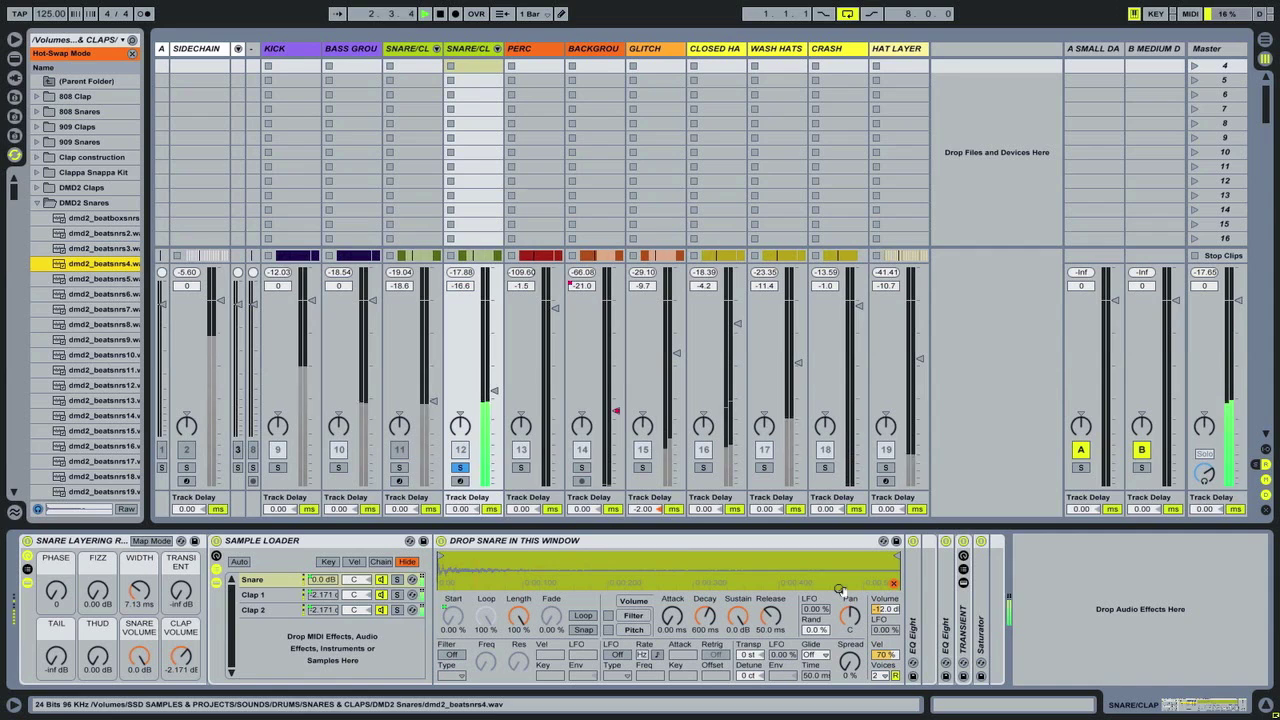
{"action": "key", "text": "Down"}
{"action": "key", "text": "Return"}
{"action": "key", "text": "Down"}
{"action": "key", "text": "Down"}
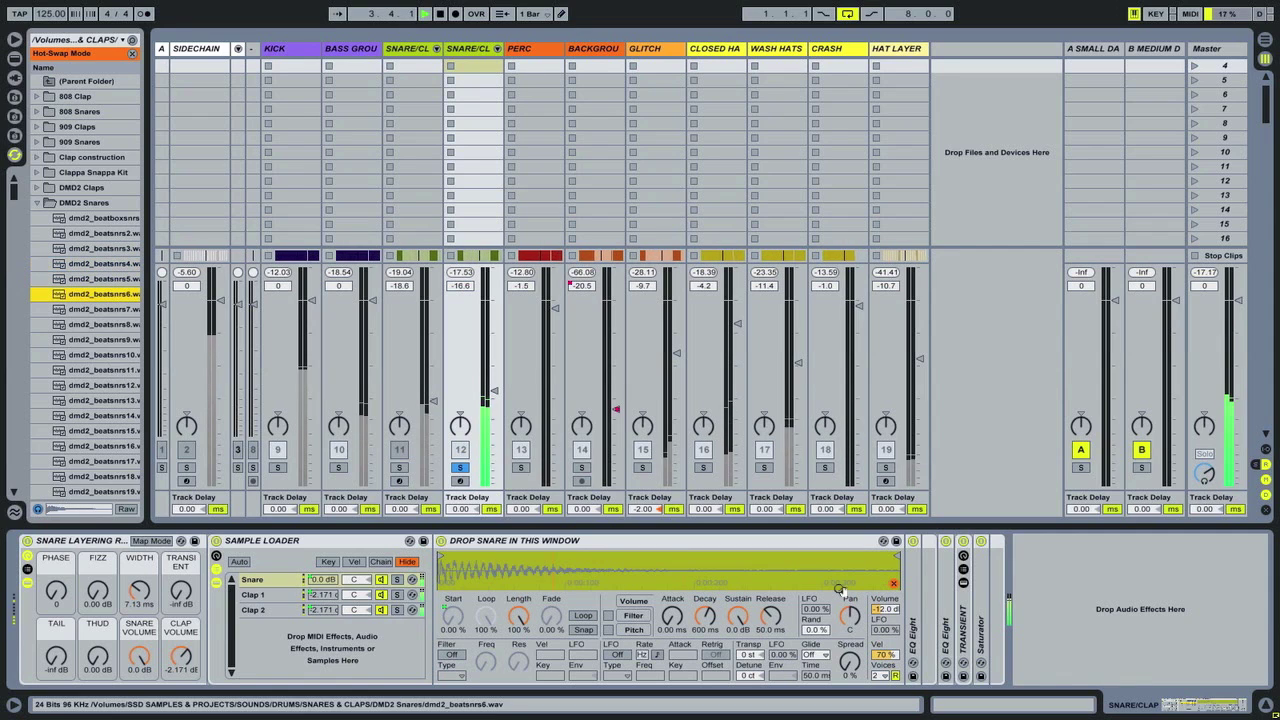
{"action": "key", "text": "Return"}
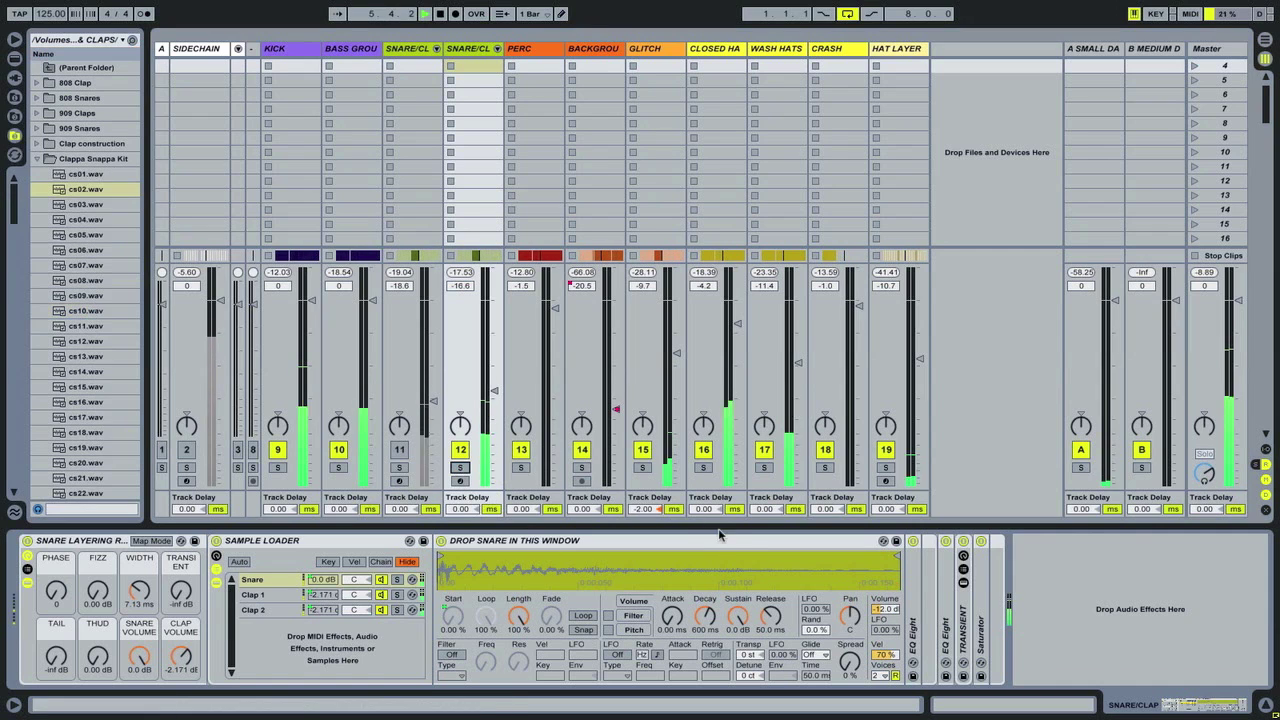
Step: Hot-swap the snare sample back through the DMD2 Snares list to dmd2_beatsnrs3.wav while the full mix plays
{"action": "left_click", "coordinate": [892, 582]}
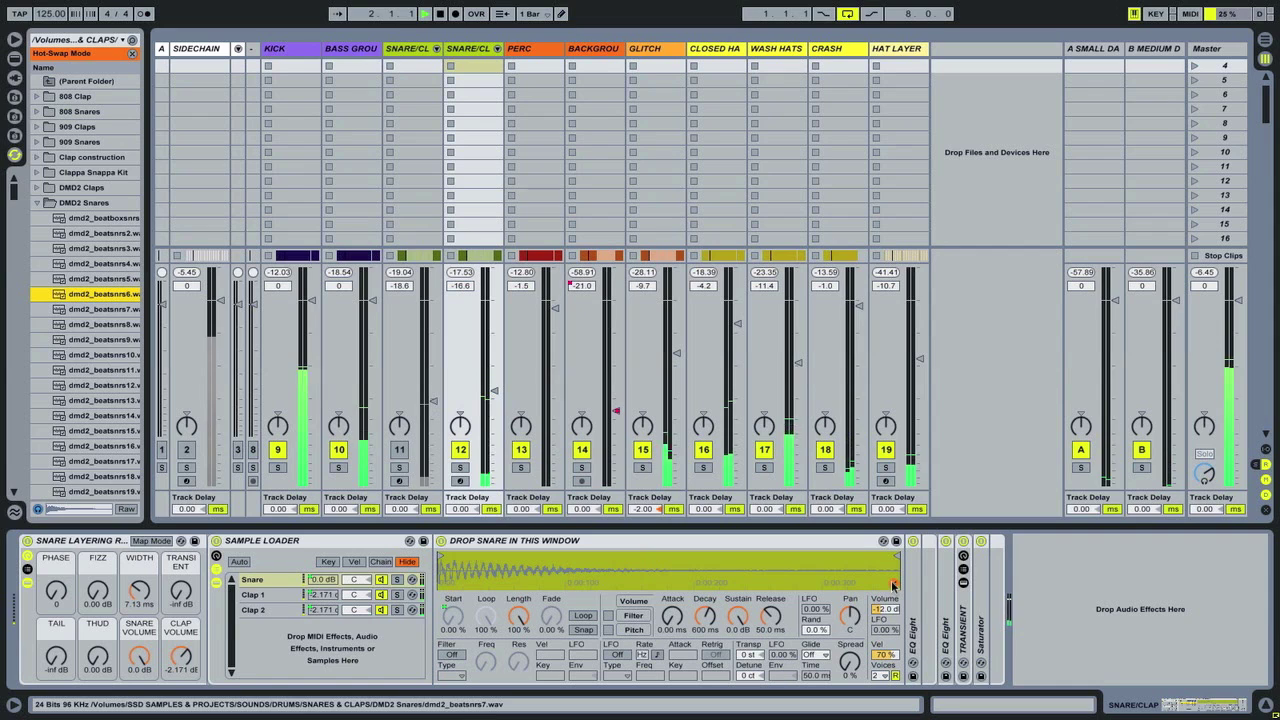
{"action": "key", "text": "Up"}
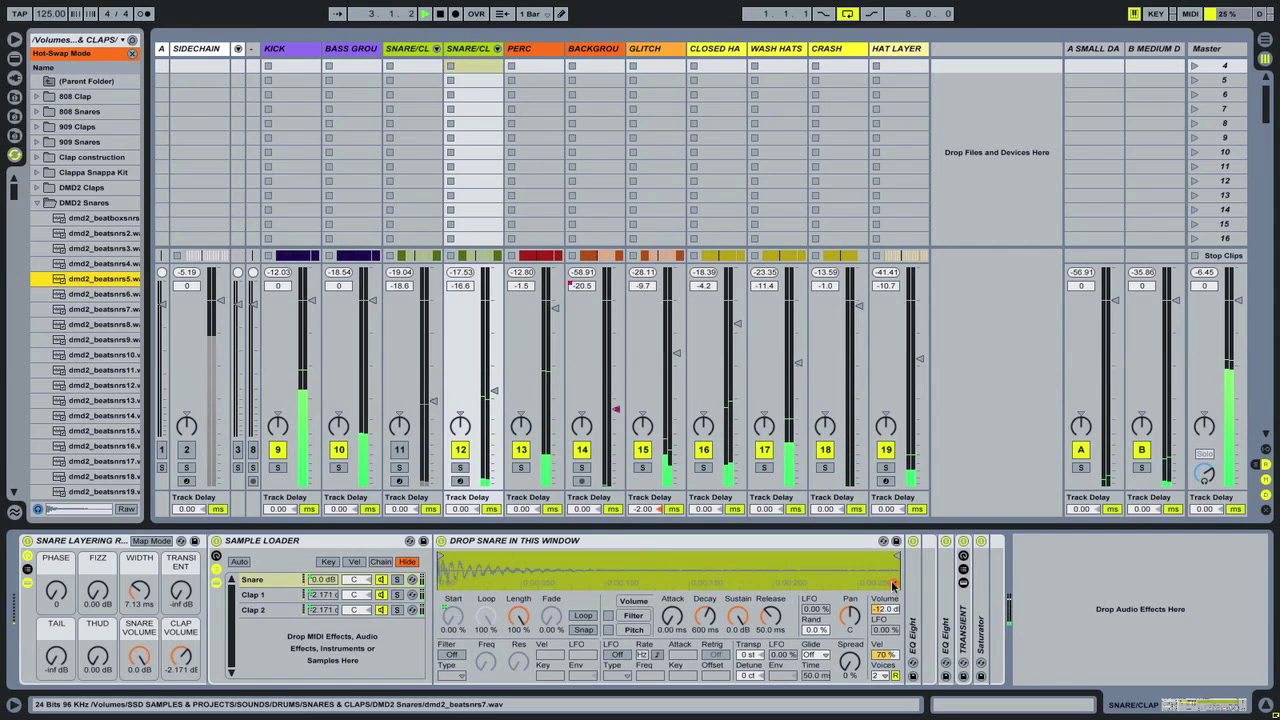
{"action": "key", "text": "Up"}
{"action": "key", "text": "Up"}
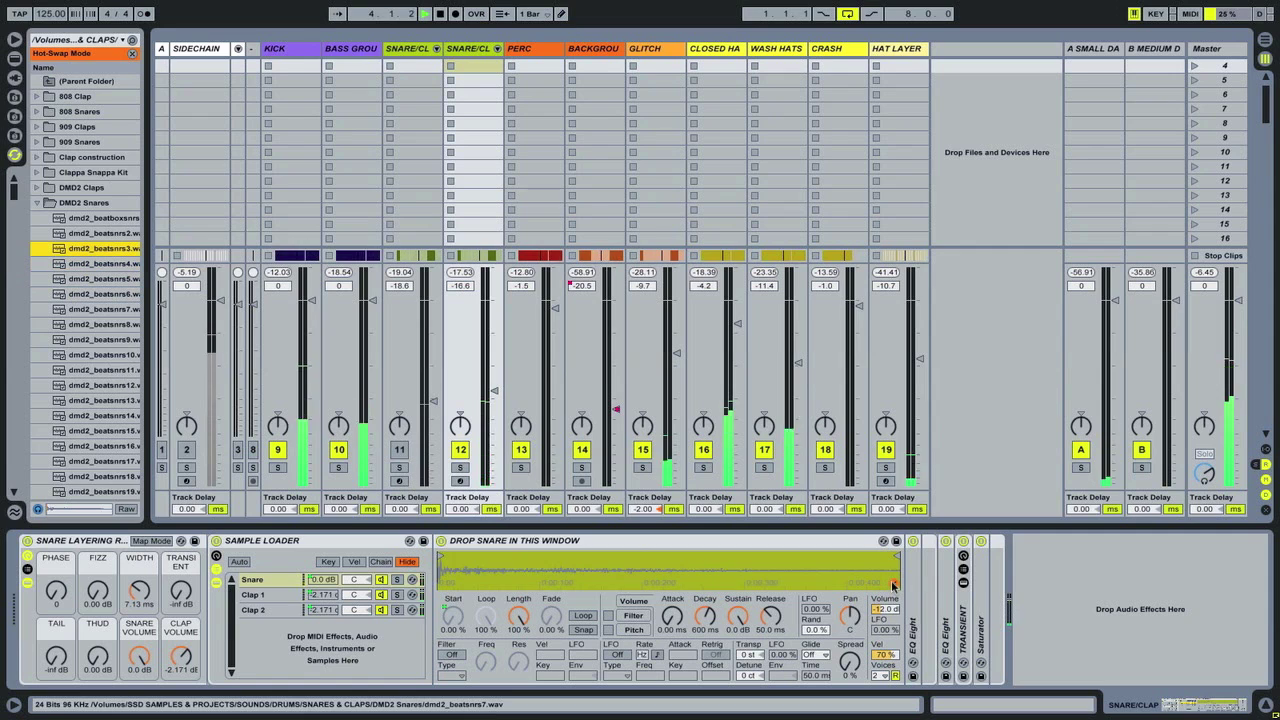